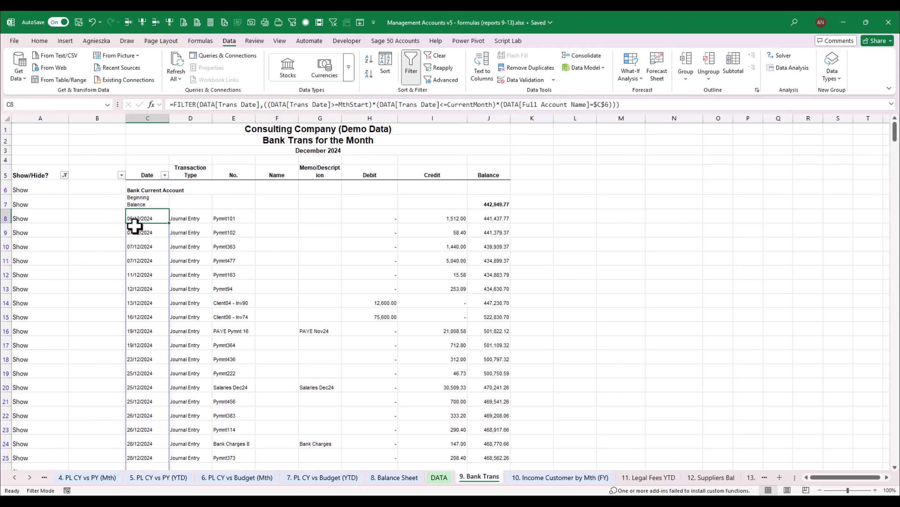
Review the Legal Fees YTD sheet's period and transaction dates, and compare it with the Bank Trans report
click(652, 479)
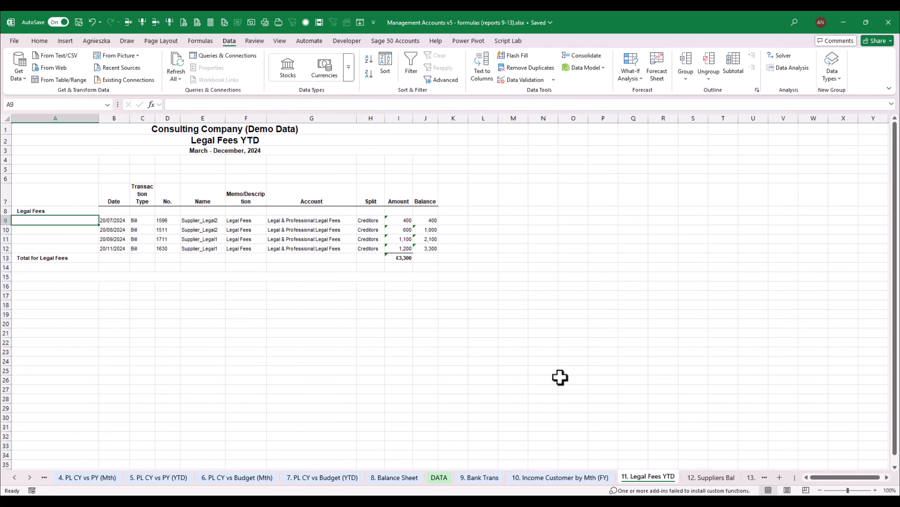
click(220, 151)
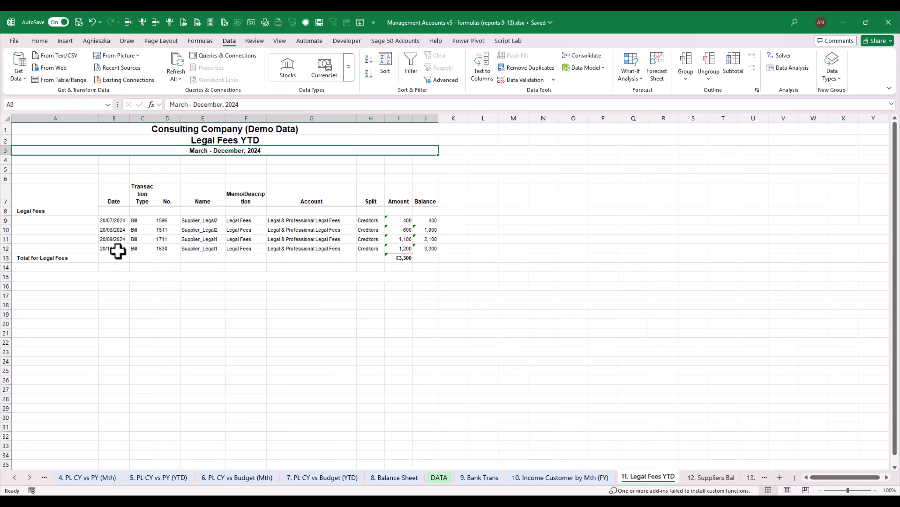
click(142, 220)
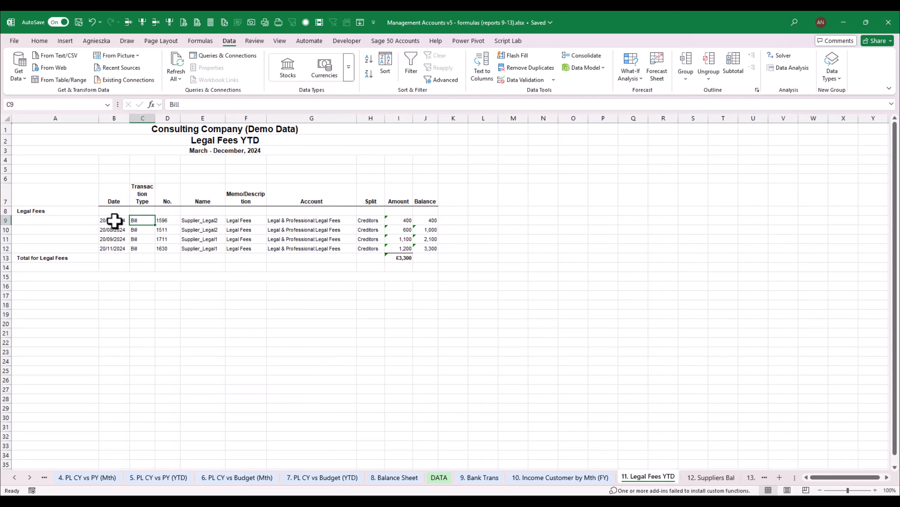
click(496, 480)
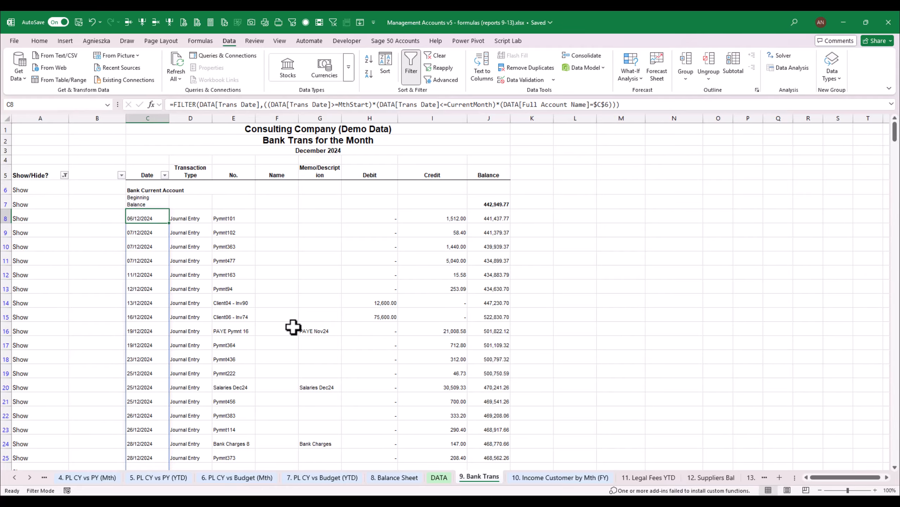
click(648, 477)
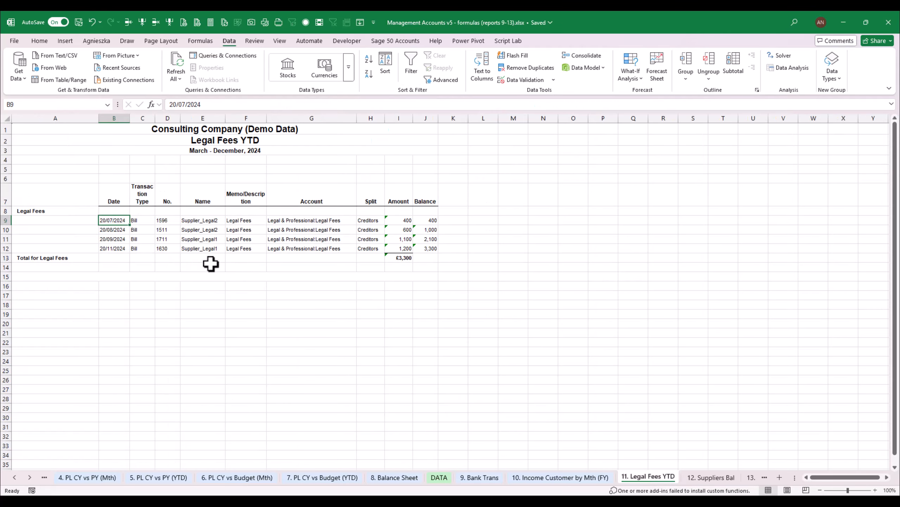
Copy the full account name "Legal & Professional:Legal Fees" from the first Account cell G9 into cell A5
click(42, 213)
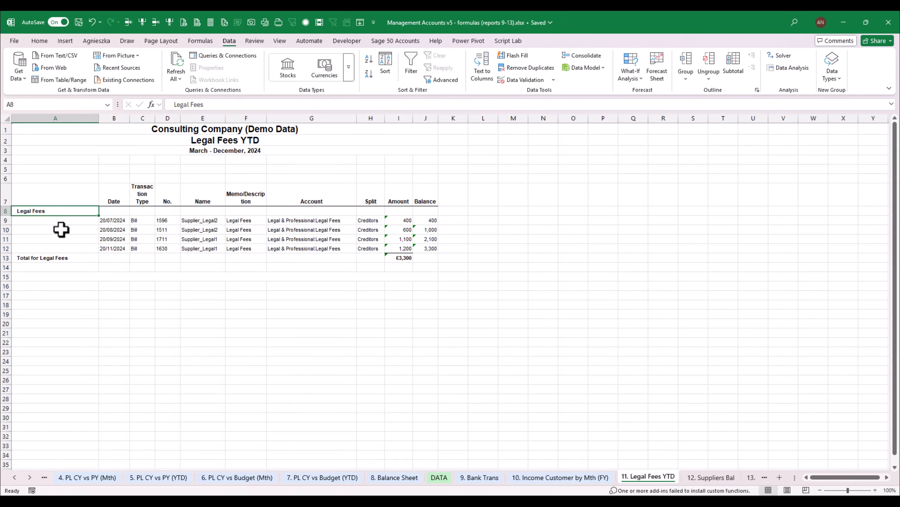
click(313, 220)
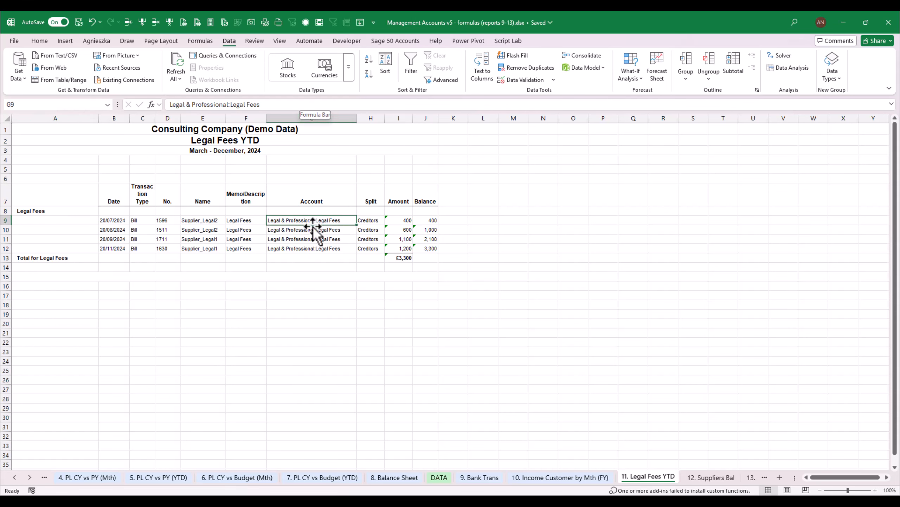
mouse_move(307, 220)
mouse_down()
mouse_move(309, 256)
mouse_move(315, 222)
mouse_up()
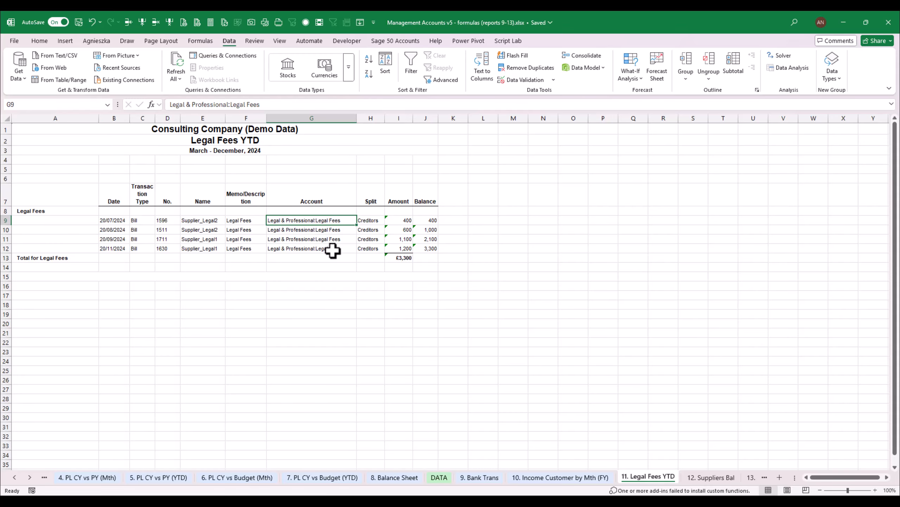
key(ctrl+c)
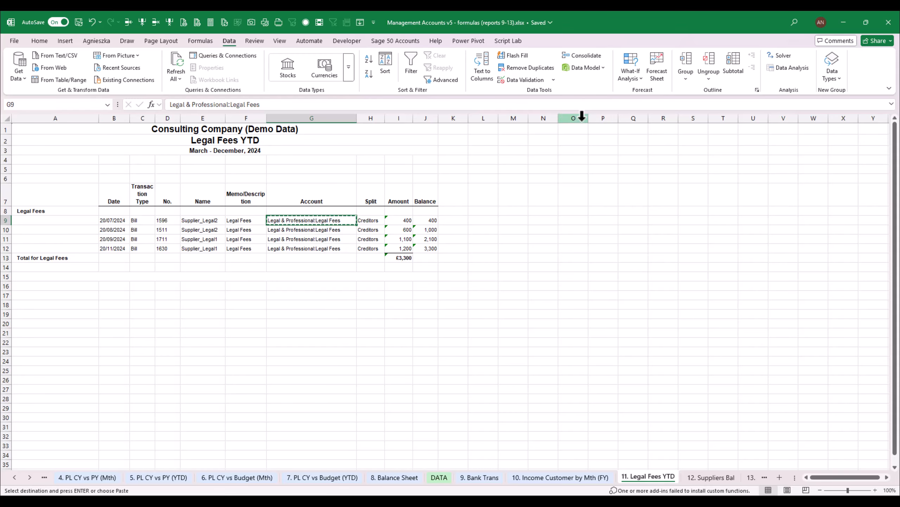
click(52, 170)
right_click(52, 170)
click(90, 232)
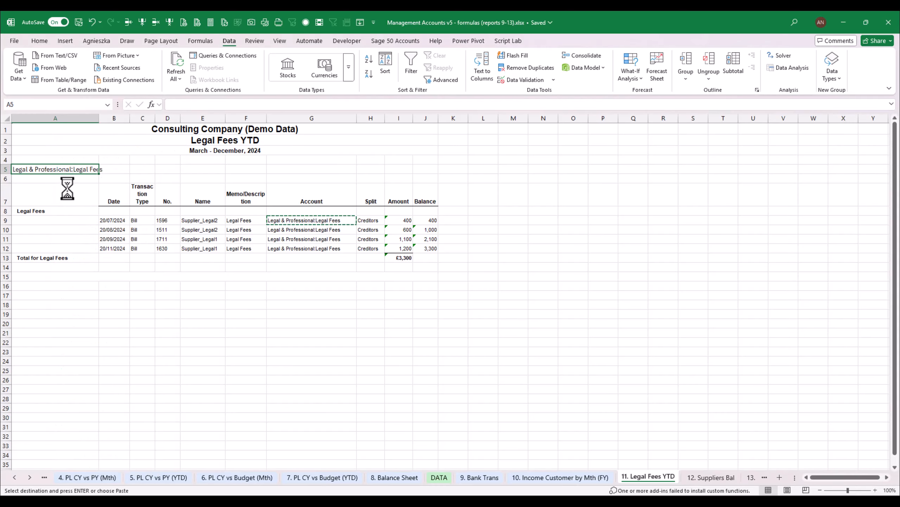
Group row 5, which holds the full account name, into an outline
click(5, 170)
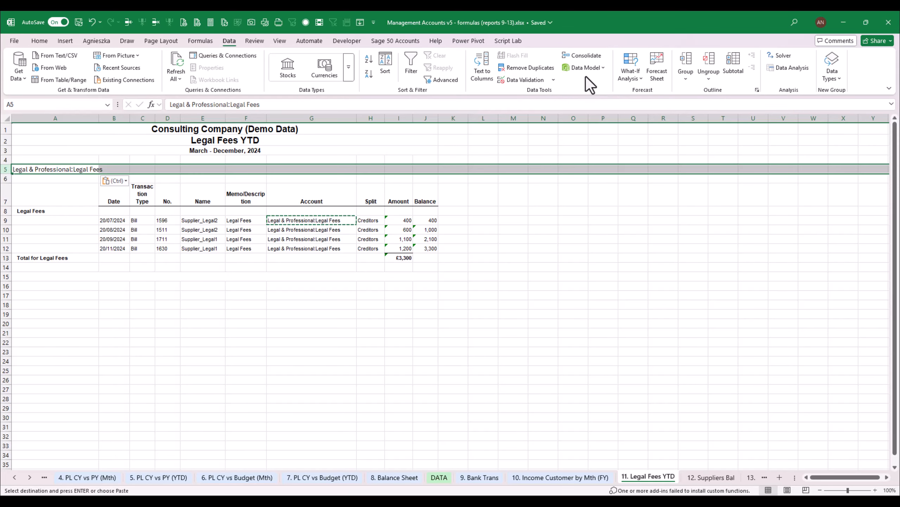
click(687, 79)
click(705, 93)
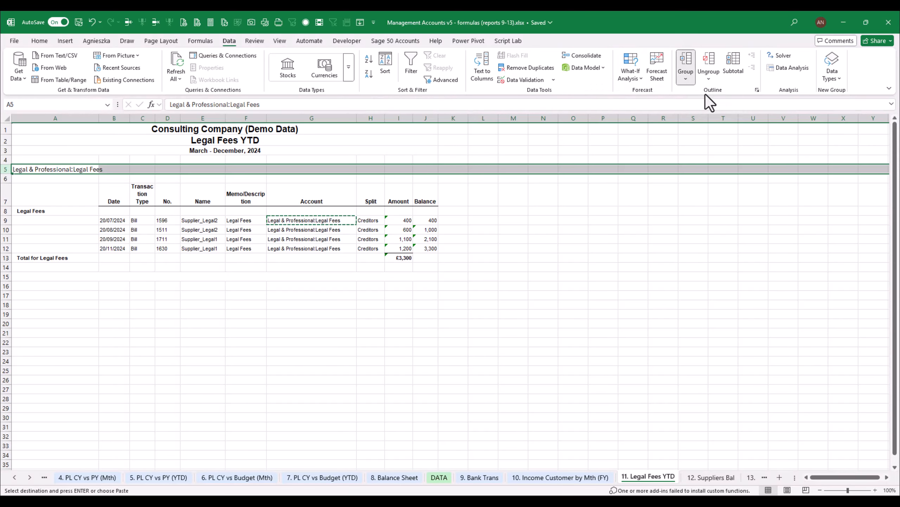
click(75, 188)
click(73, 169)
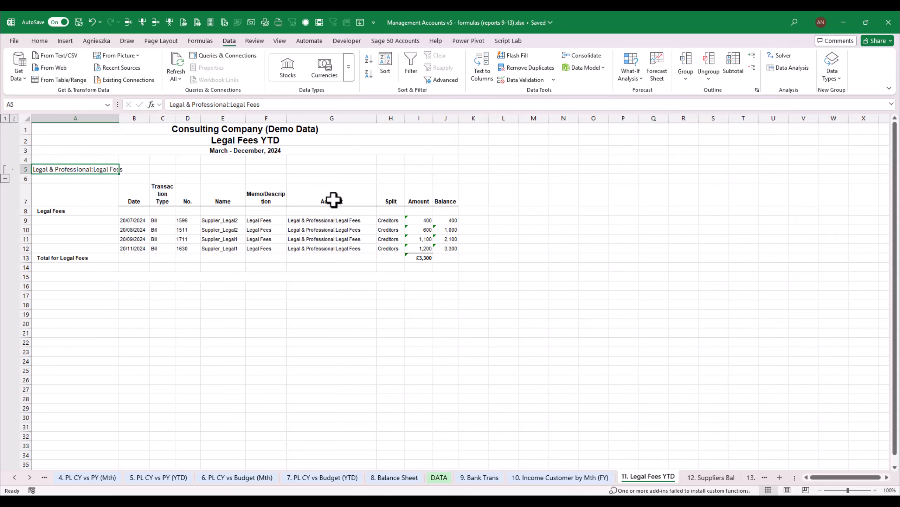
Clear the Account column in the Legal Fees report, including its header, down to the total row
click(345, 179)
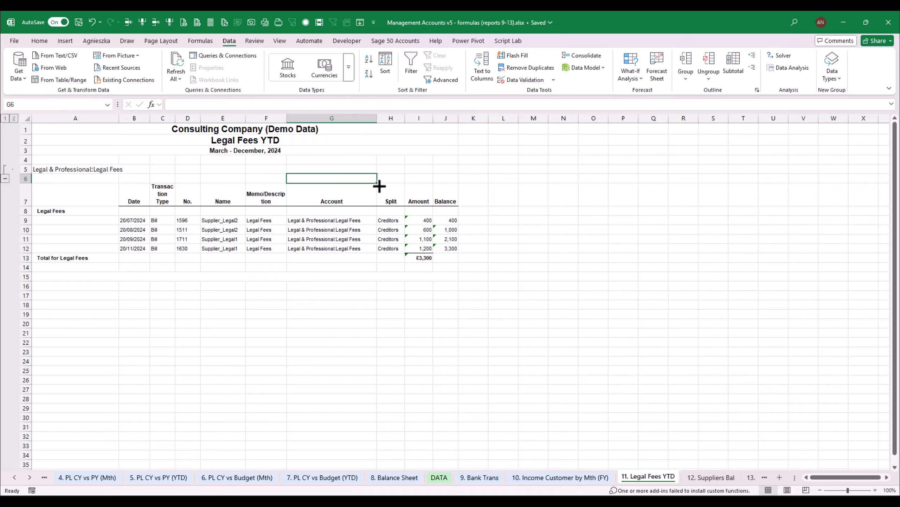
drag(379, 185, 358, 262)
click(347, 231)
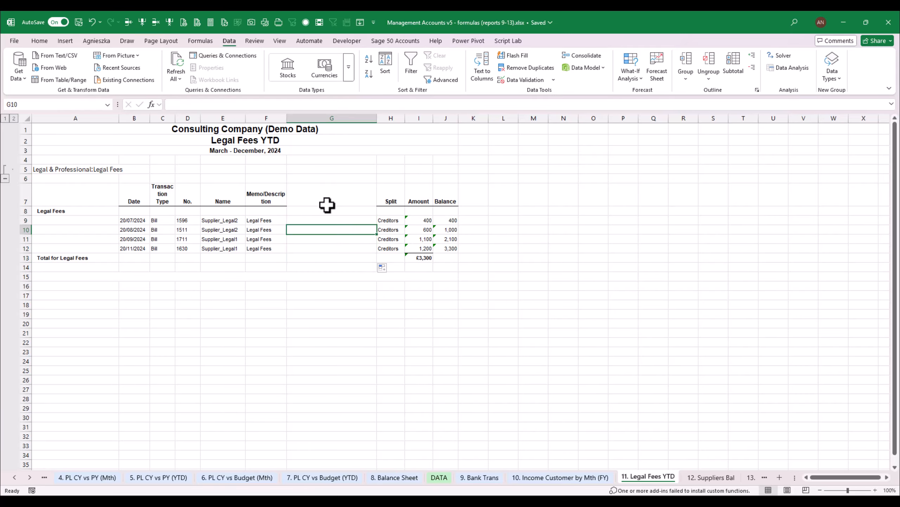
Try to fill the Split header cell H7 down over the entries beneath it
click(394, 198)
drag(407, 206, 392, 273)
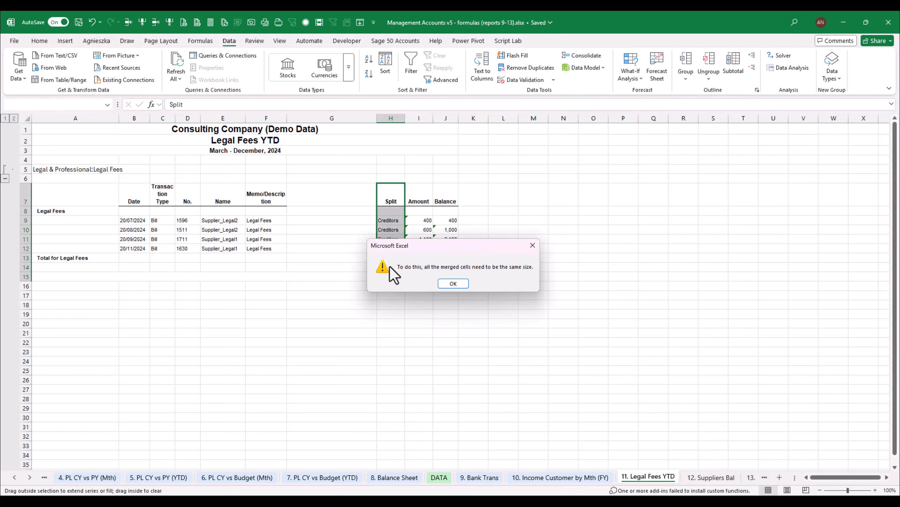
click(455, 285)
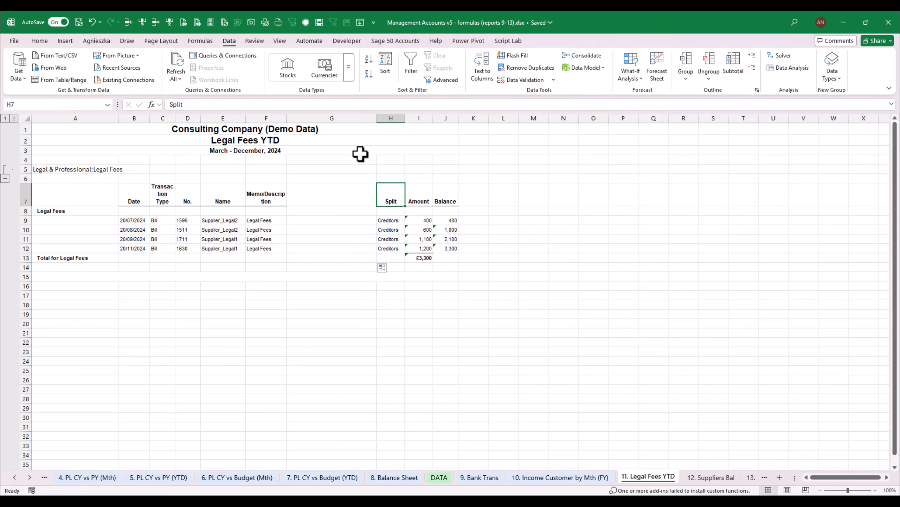
Move the Amount and Balance columns (I7:J13) to start at G7, then widen column F and narrow column G
drag(411, 204, 447, 258)
key(ctrl+x)
key(Left)
key(Left)
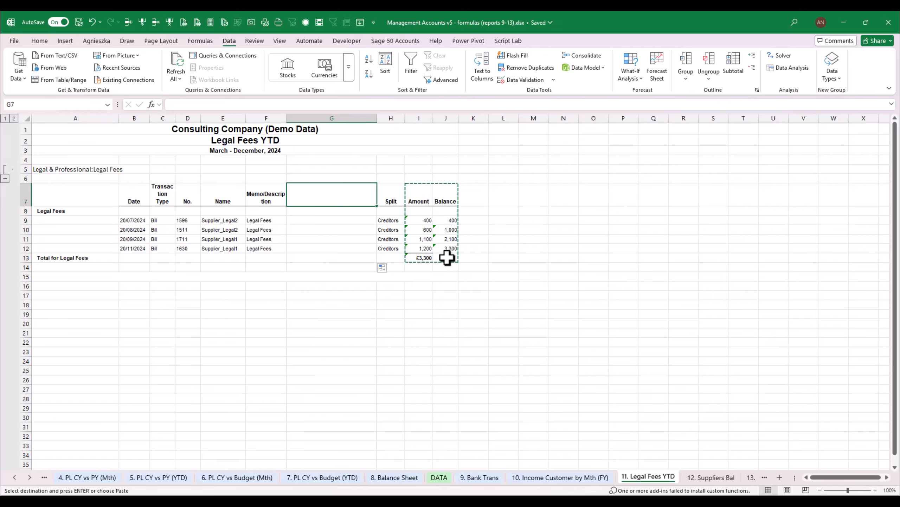
key(ctrl+v)
key(Right)
key(Left)
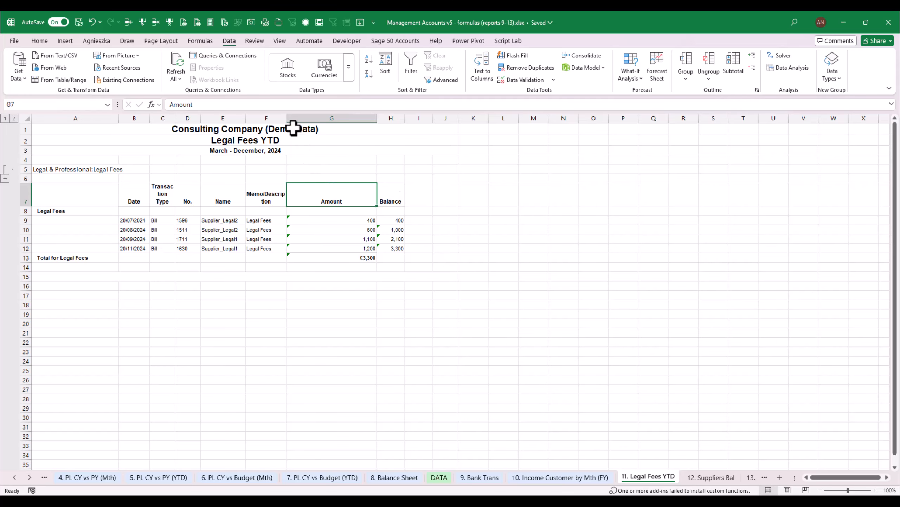
drag(286, 119, 333, 118)
drag(422, 120, 389, 120)
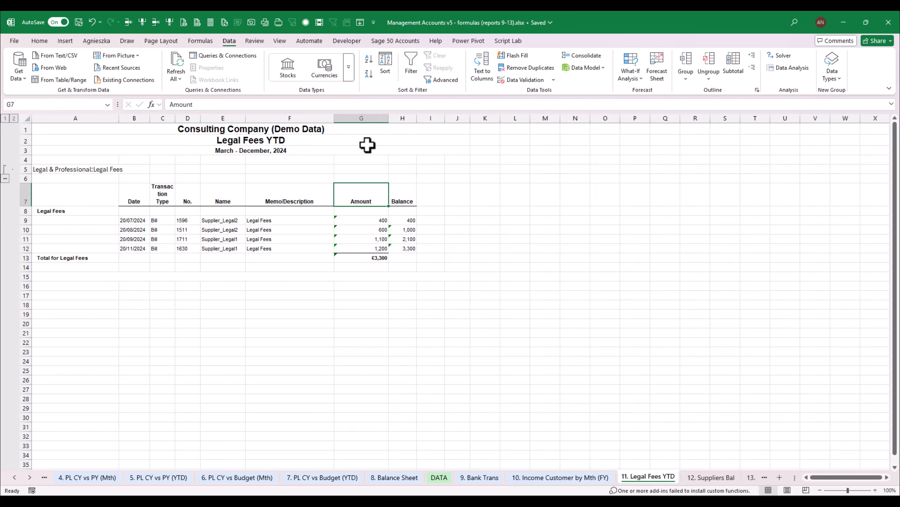
Shorten the Memo/Description header in F7 to "Description"
click(283, 203)
double_click(284, 201)
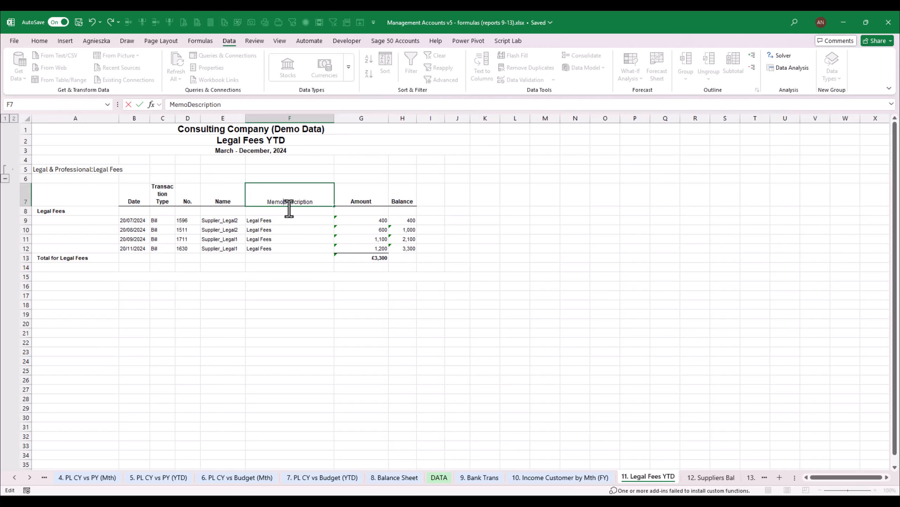
key(BackSpace)
key(BackSpace)
key(BackSpace)
key(BackSpace)
key(Return)
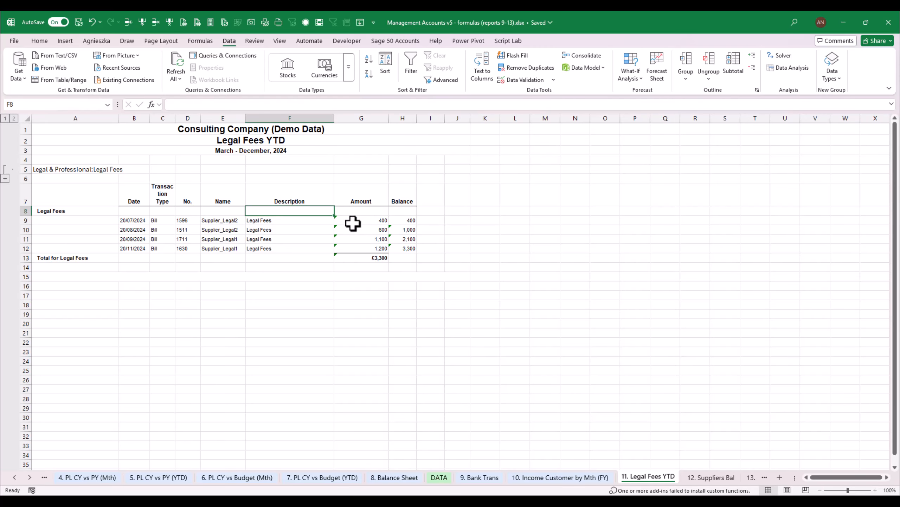
click(368, 286)
click(374, 257)
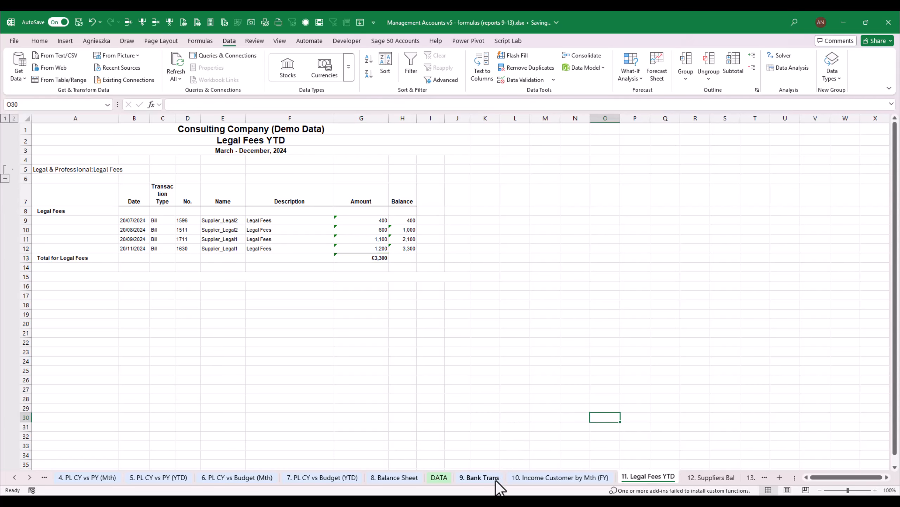
Copy the FILTER formula from cell C8 of the Bank Trans sheet into cell B9 of the Legal Fees YTD sheet
click(484, 477)
drag(173, 104, 722, 108)
key(Escape)
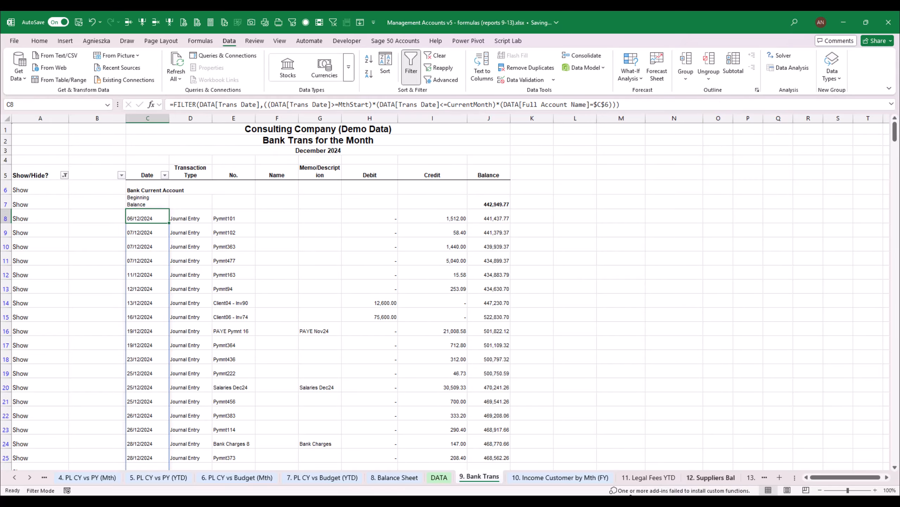
click(648, 476)
click(134, 222)
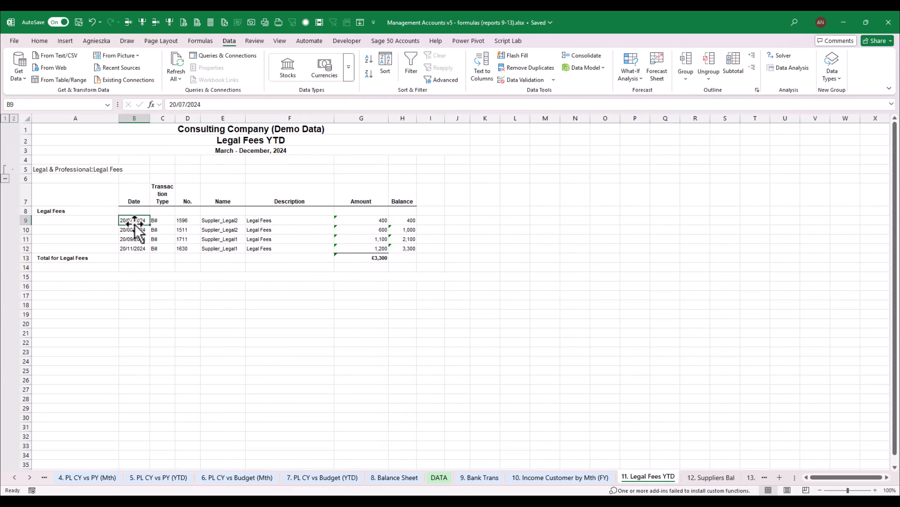
text(=)
key(ctrl+v)
key(ctrl+Return)
Replace MthStart with CY_Start as the start date criterion in the FILTER formula in B9
key(F2)
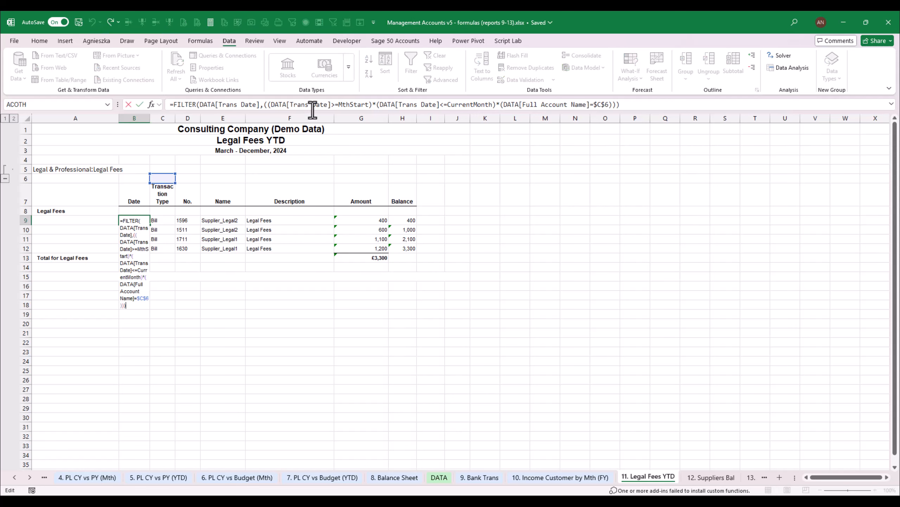
click(343, 104)
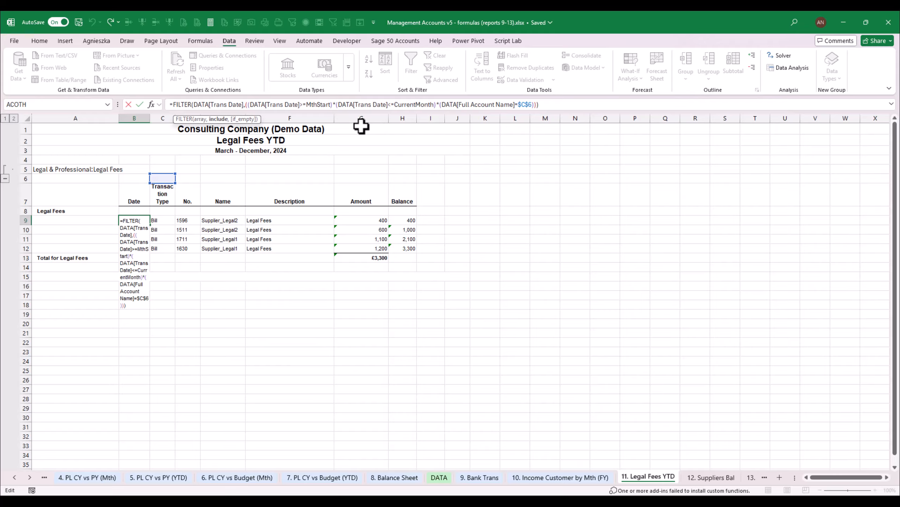
key(Delete)
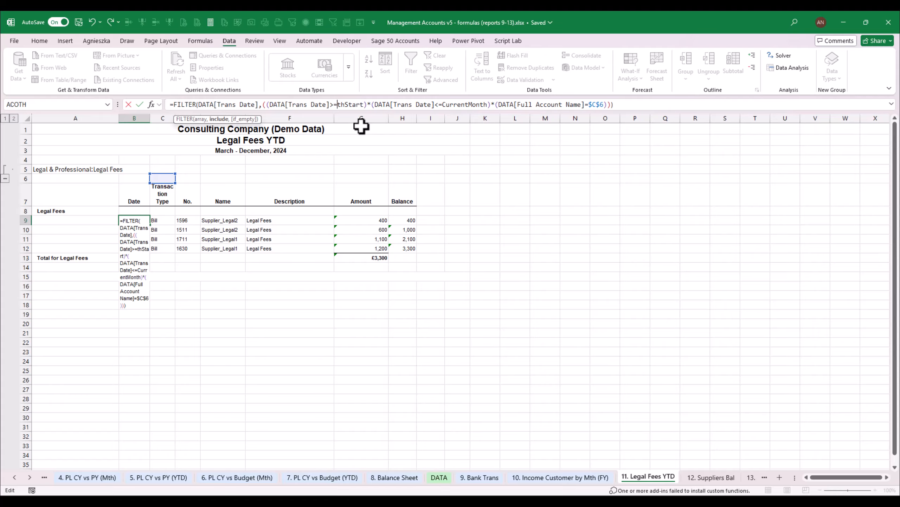
key(Delete)
key(Delete)
key(Delete)
key(Delete)
key(Delete)
key(Delete)
key(Delete)
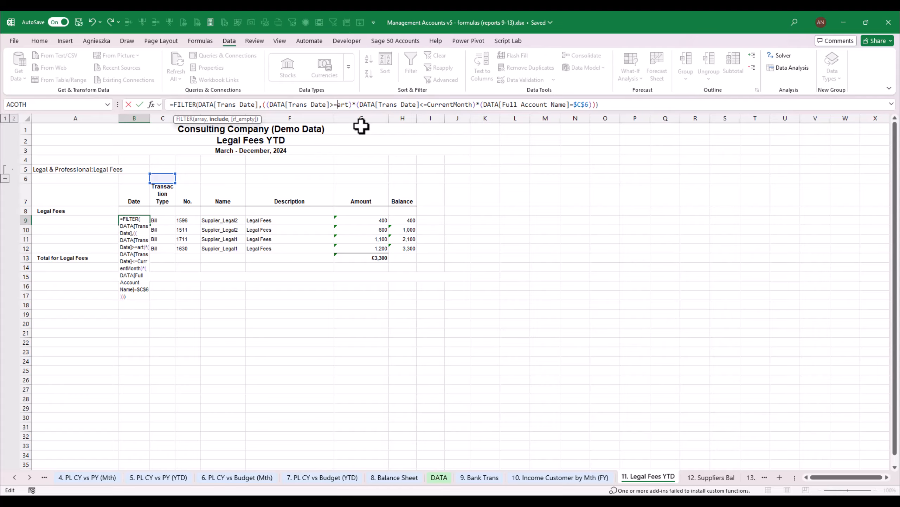
text(CY)
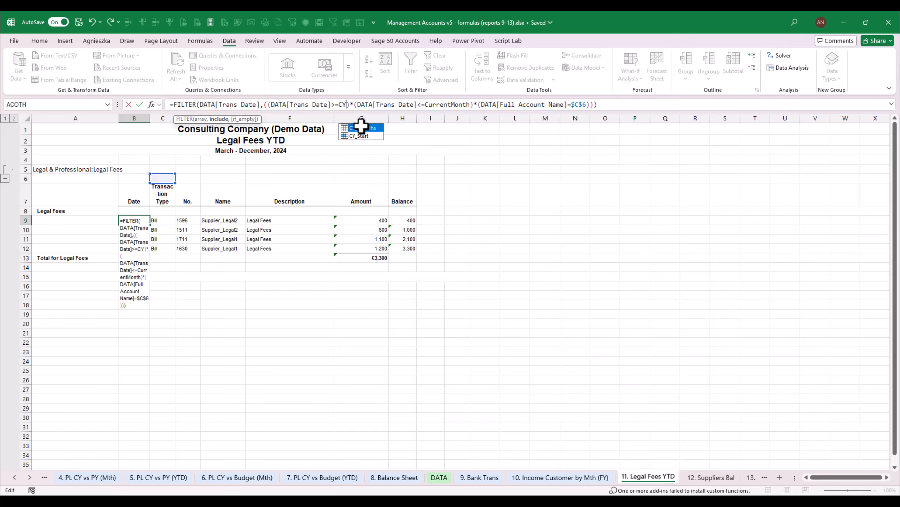
key(Down)
key(Tab)
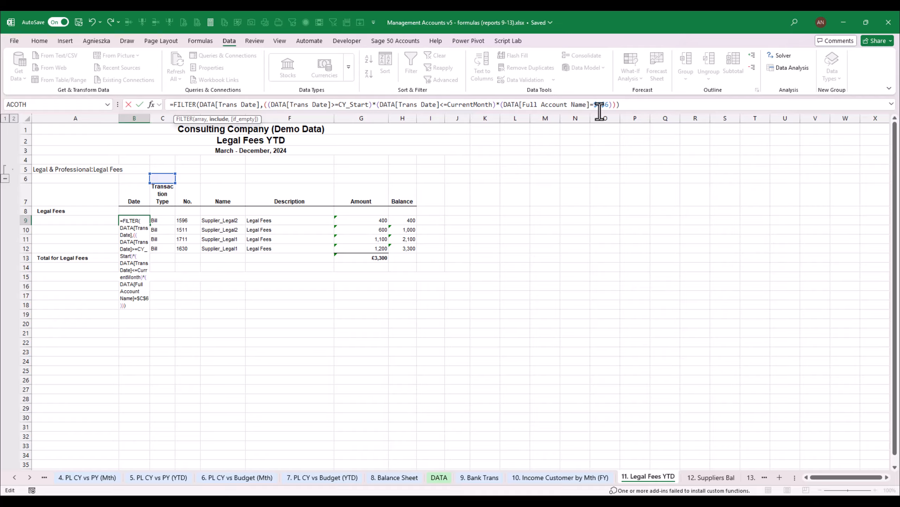
Change the account name criterion in the B9 formula to the absolute reference $A$5 and enter the formula
key(BackSpace)
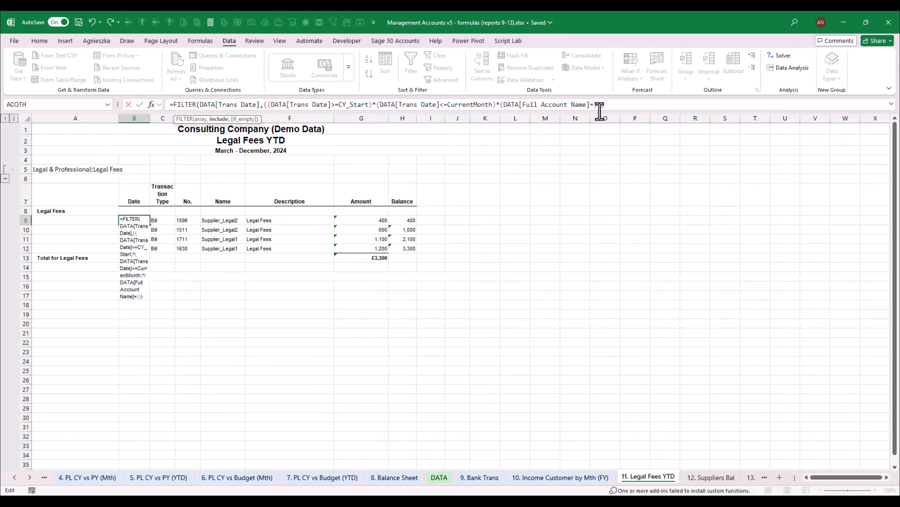
click(53, 171)
key(F4)
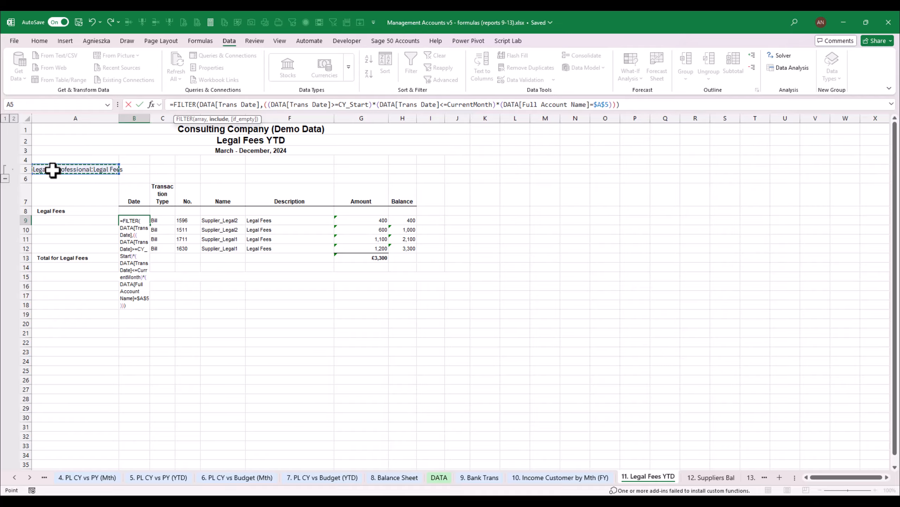
key(ctrl+Return)
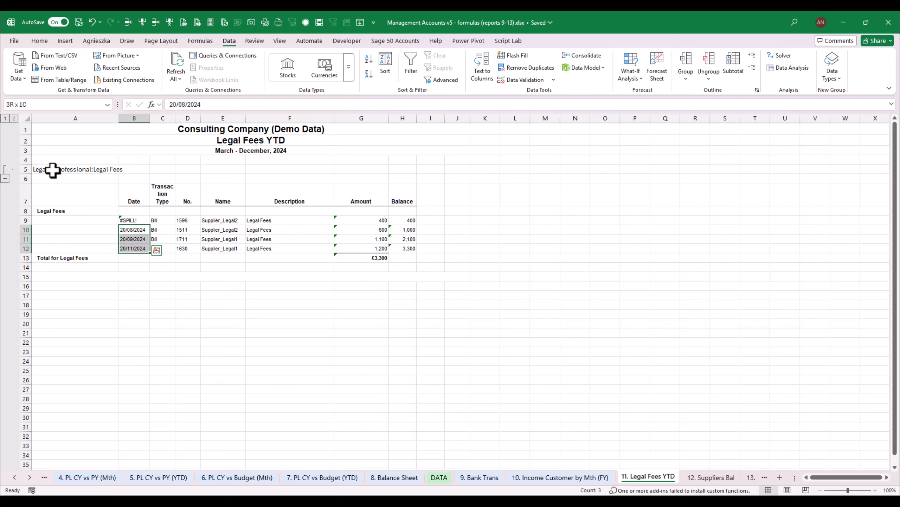
Format cell B9 as a Short Date and copy that date format to B10:B12
click(40, 41)
click(410, 58)
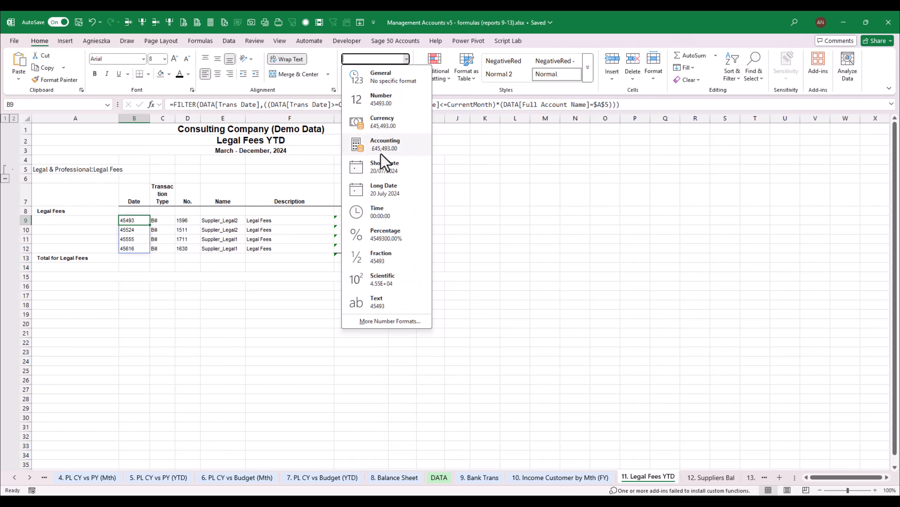
click(373, 167)
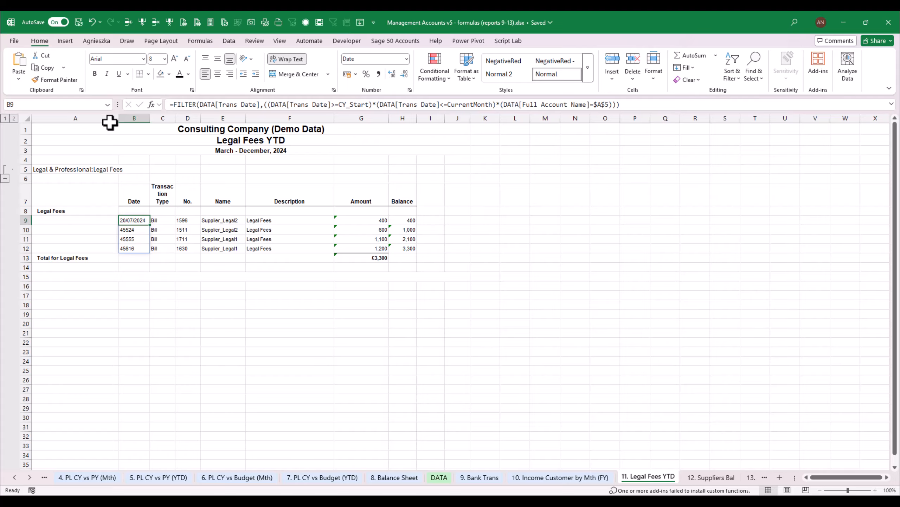
click(55, 79)
click(136, 230)
drag(136, 230, 142, 248)
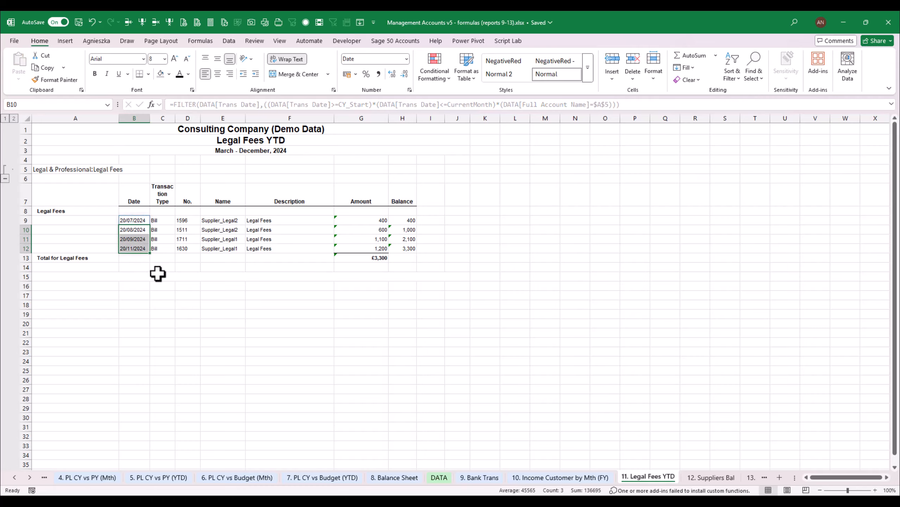
click(145, 236)
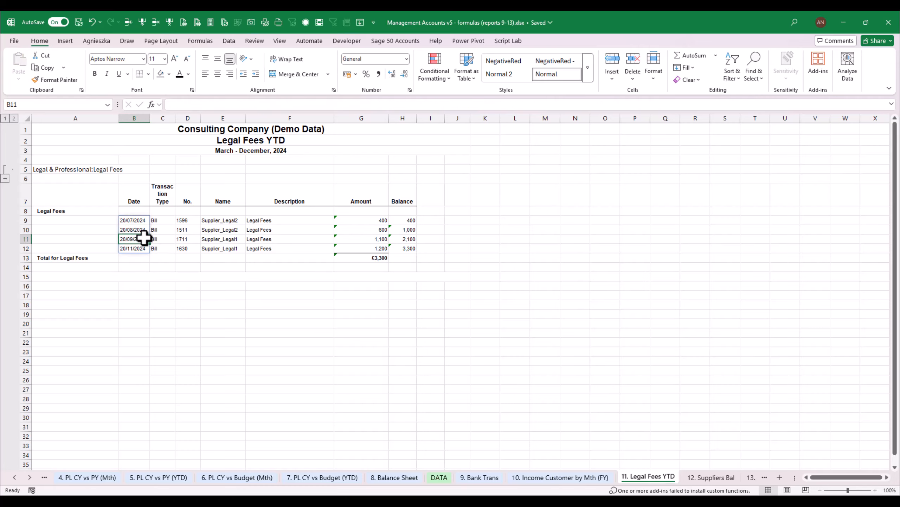
Copy the FILTER formula from B9 into C9 in the Transaction Type column
click(137, 221)
key(ctrl+c)
key(Right)
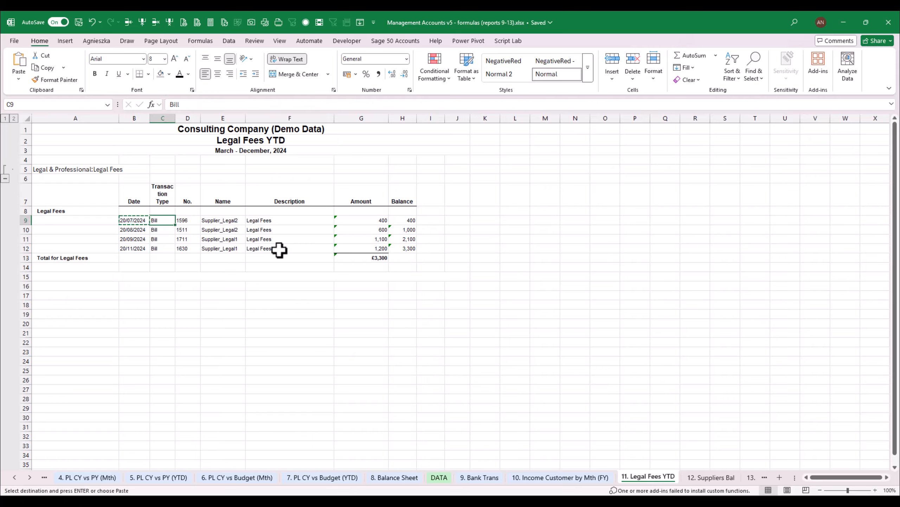
key(Return)
key(Down)
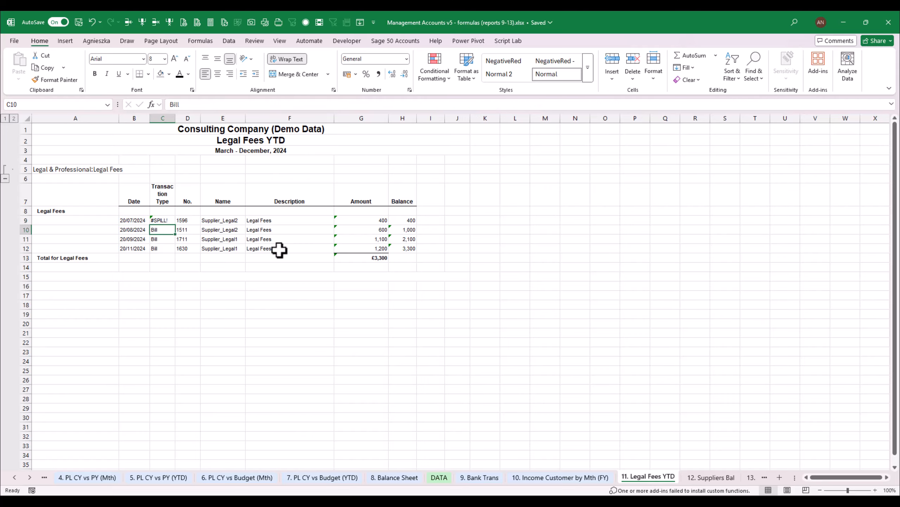
Clear the old static values from C10:G12 and D9:F9 to make room for spilled results
key(shift+Down)
key(shift+Down)
key(shift+Right)
key(shift+Right)
key(shift+Right)
key(shift+Right)
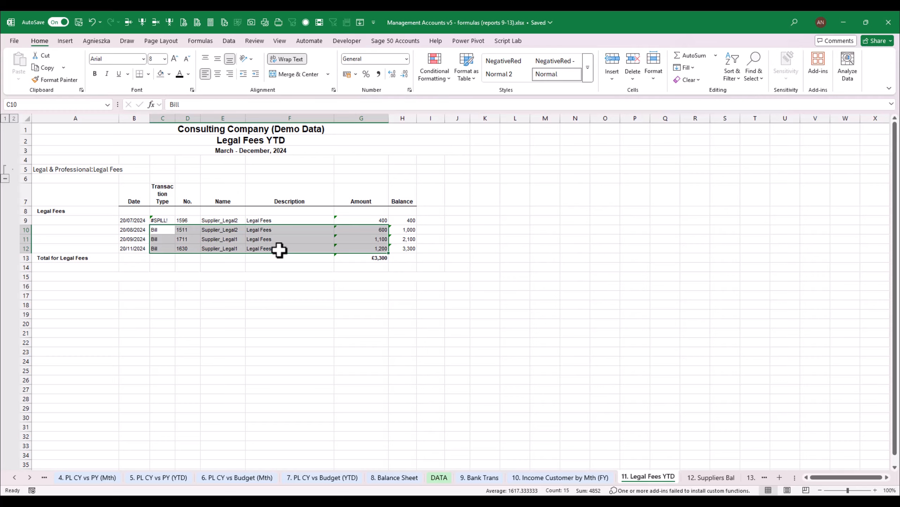
key(Delete)
key(Up)
key(Right)
key(shift+Right)
key(shift+Right)
key(Delete)
key(Left)
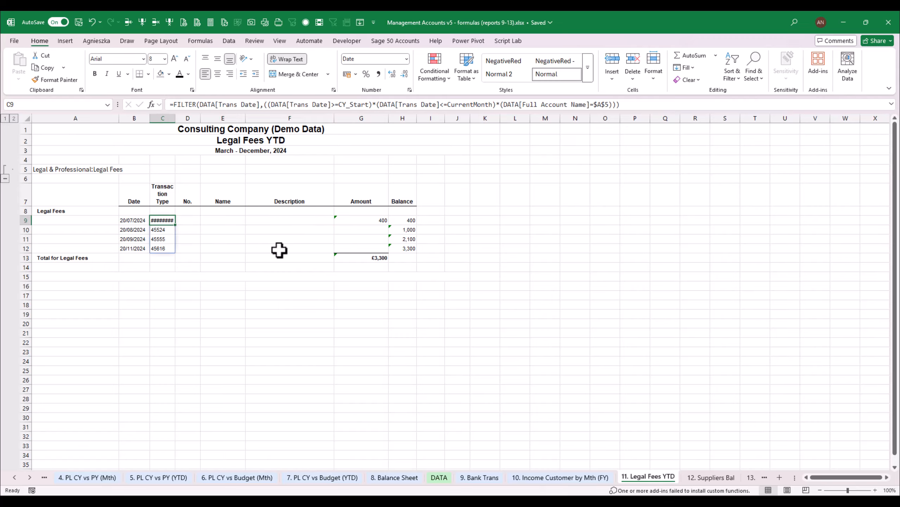
Change the array argument of the FILTER formula in C9 to DATA[Trans Type]
key(F2)
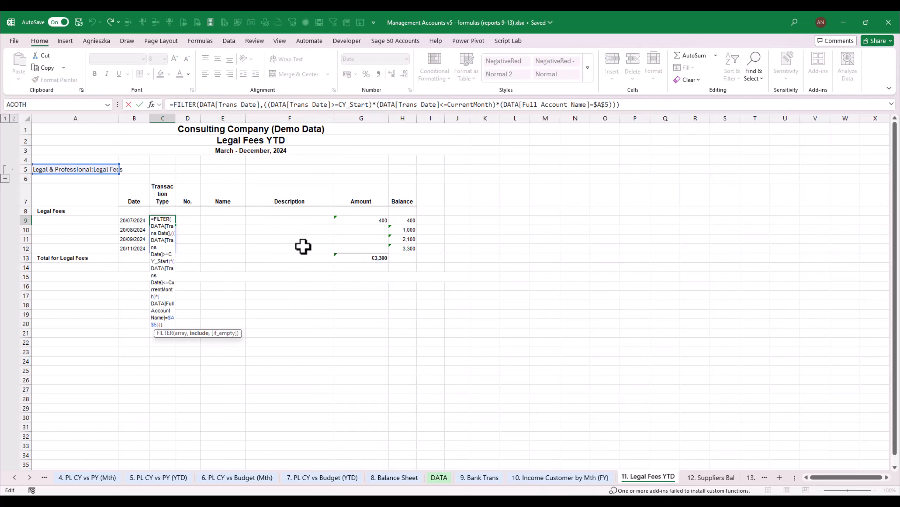
click(256, 104)
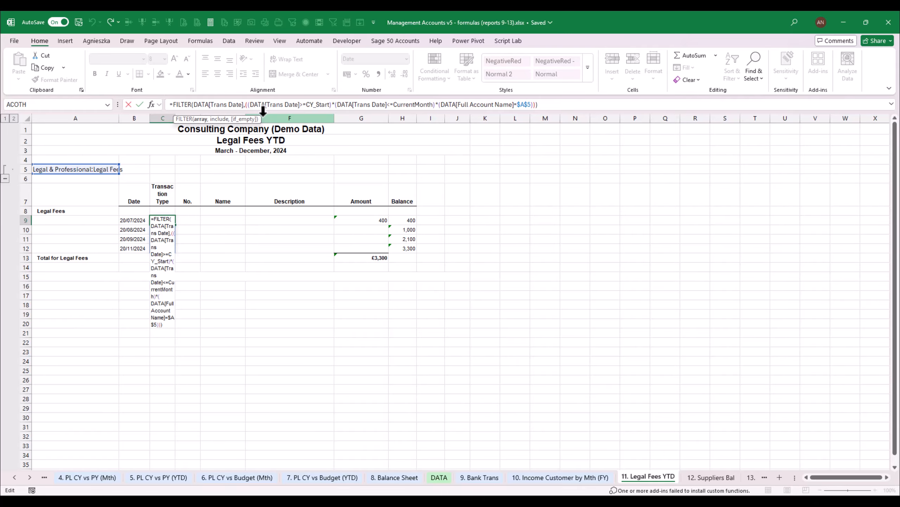
key(BackSpace)
key(BackSpace)
key(BackSpace)
key(BackSpace)
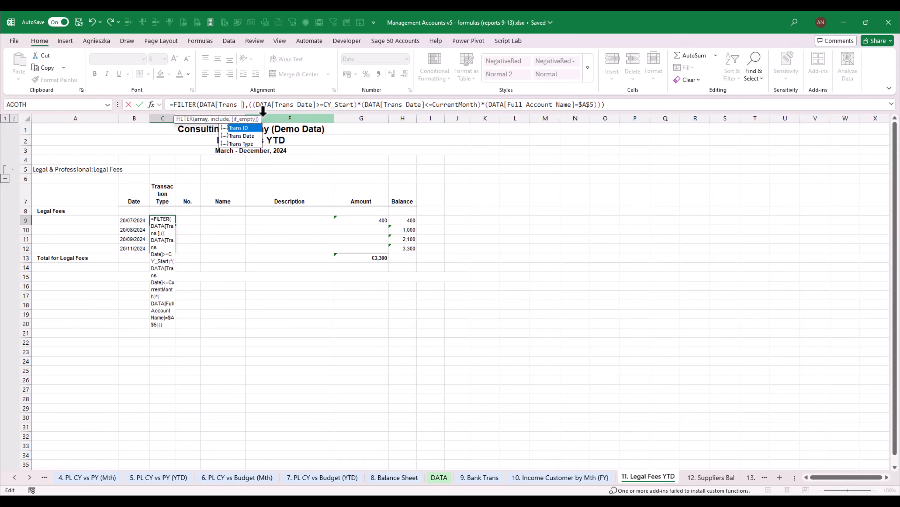
key(Down)
key(Return)
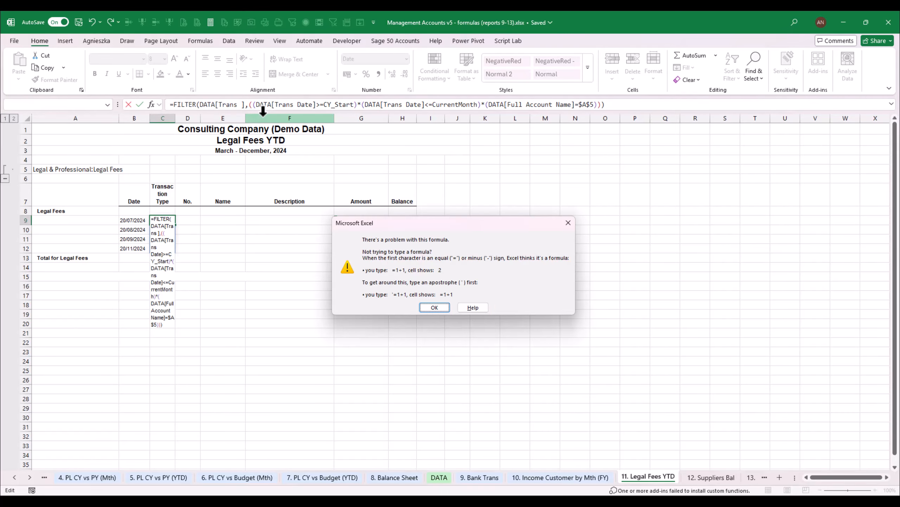
key(Return)
key(Right)
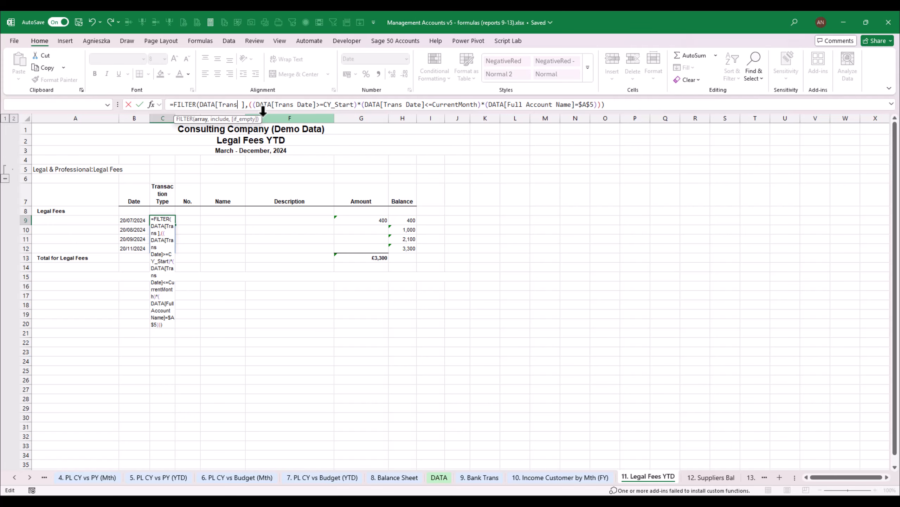
text(T)
key(BackSpace)
text(T)
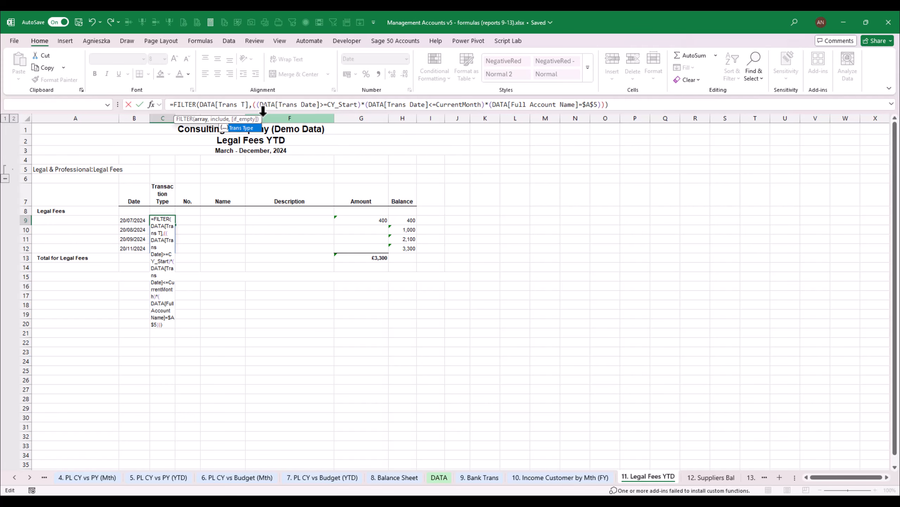
key(Tab)
key(Return)
key(Up)
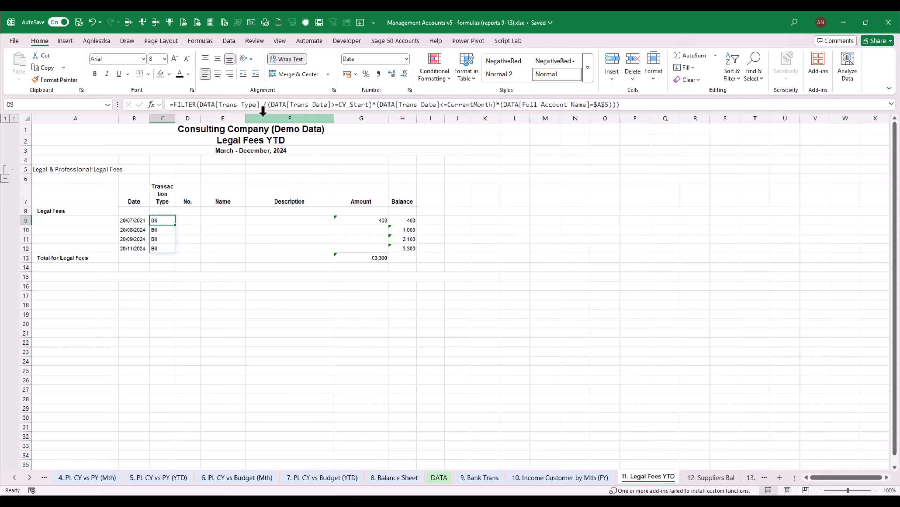
Copy the C9 formula into D9 and change its array argument to DATA[No.]
key(ctrl+c)
key(Right)
key(ctrl+v)
key(F2)
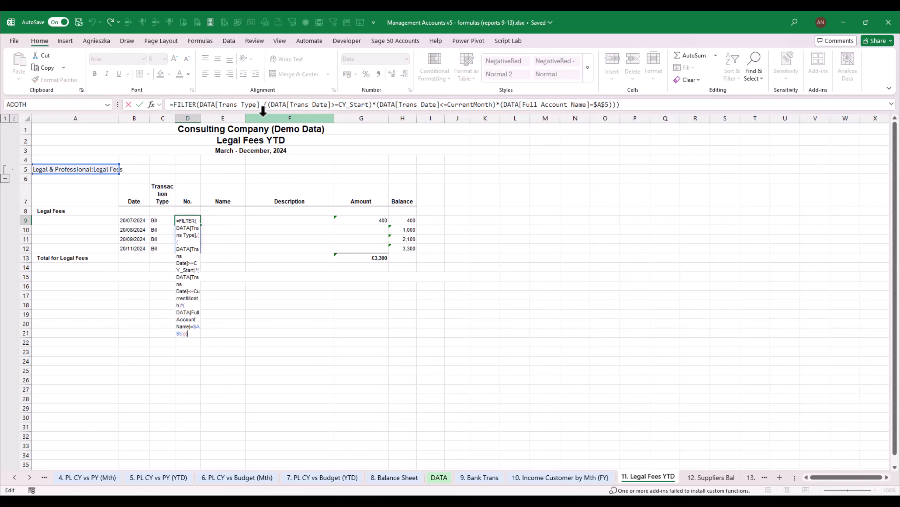
click(223, 105)
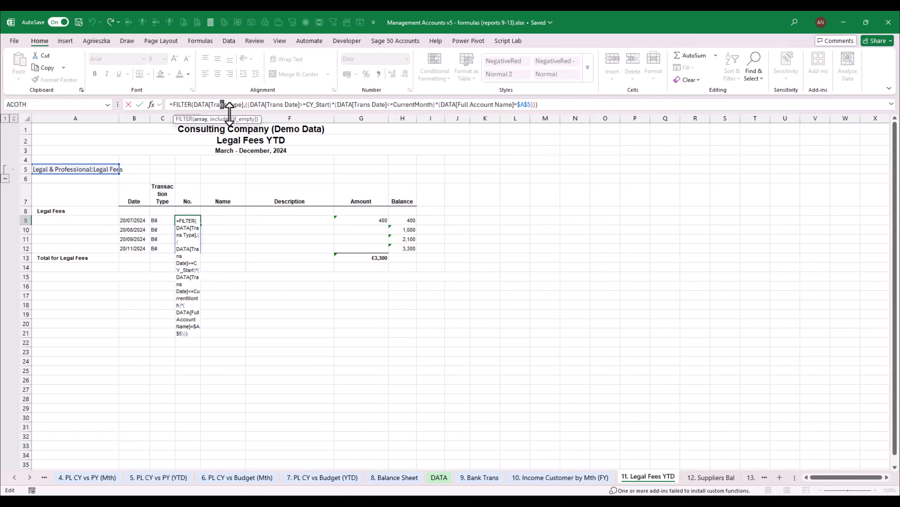
key(Delete)
key(Delete)
key(Delete)
key(Delete)
key(Delete)
key(Delete)
key(Delete)
key(Delete)
key(Delete)
key(Delete)
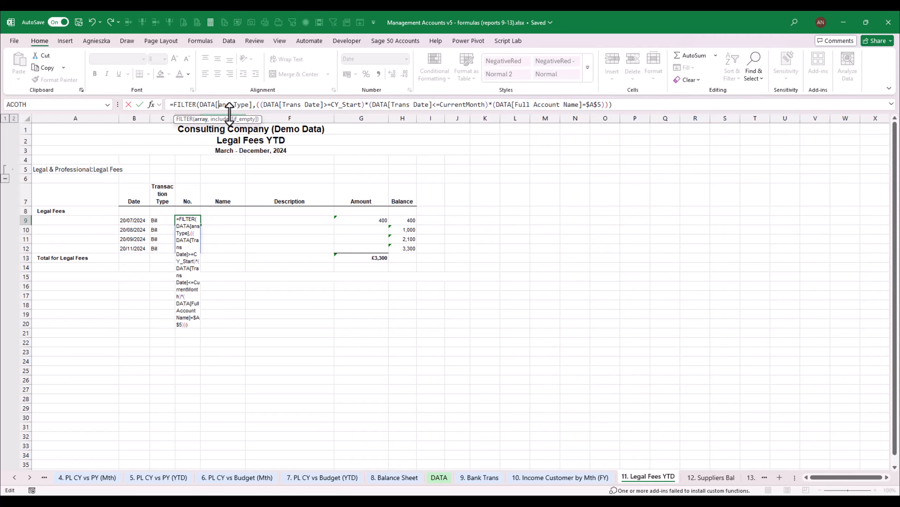
text(No.)
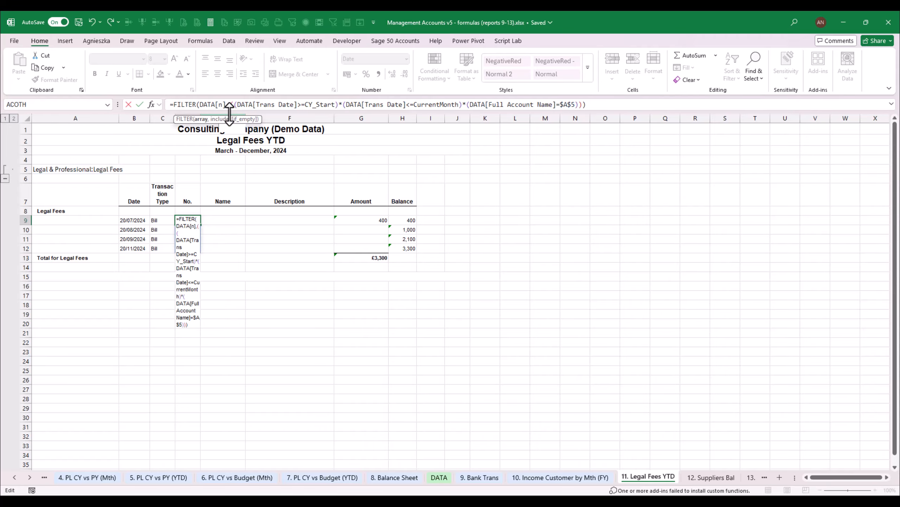
key(Return)
key(Up)
Copy the D9 formula into E9 and change its array argument to DATA[Name]
key(ctrl+c)
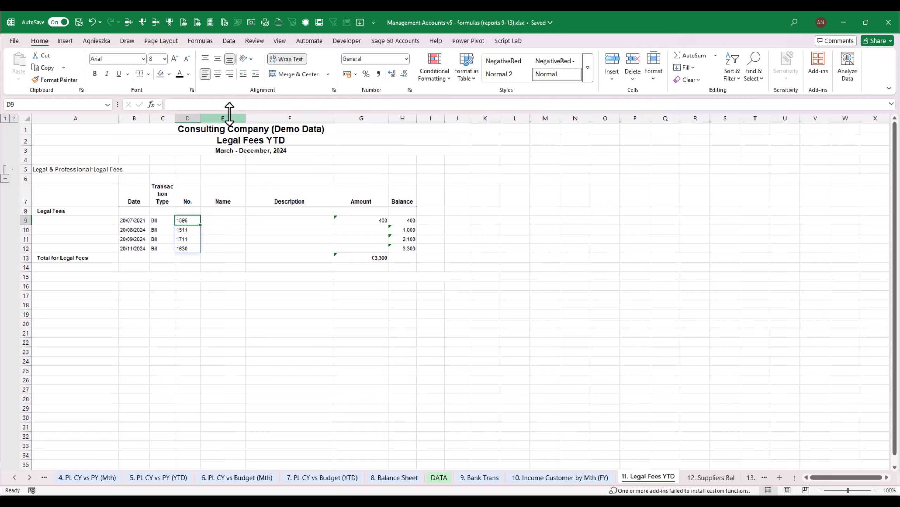
key(Right)
key(ctrl+v)
key(F2)
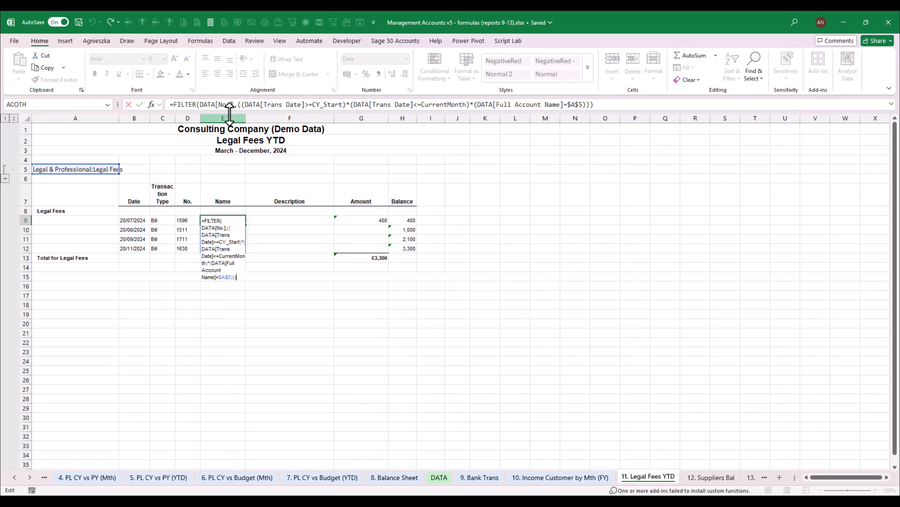
click(230, 106)
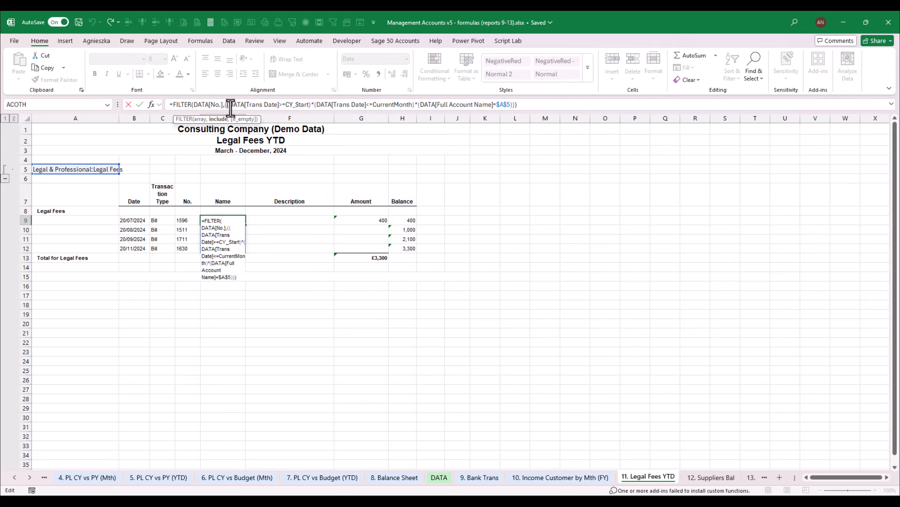
double_click(230, 106)
text(NAME)
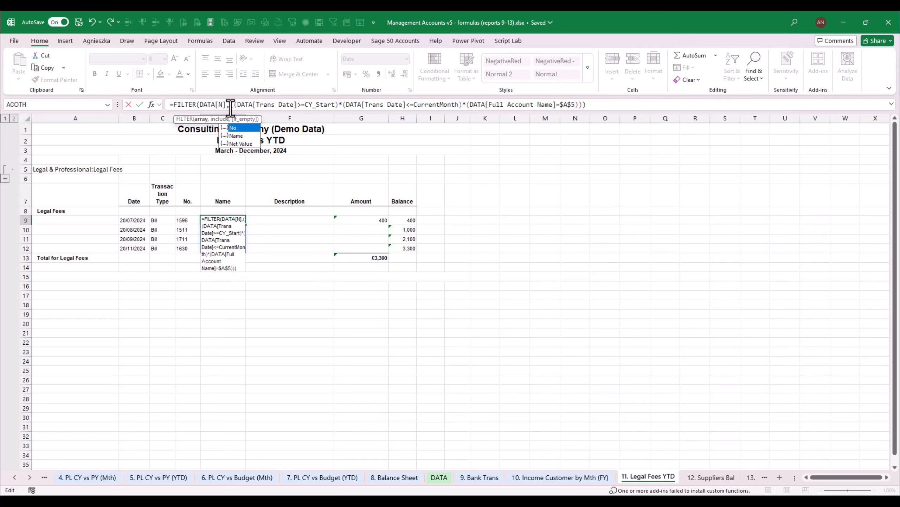
key(Return)
key(Up)
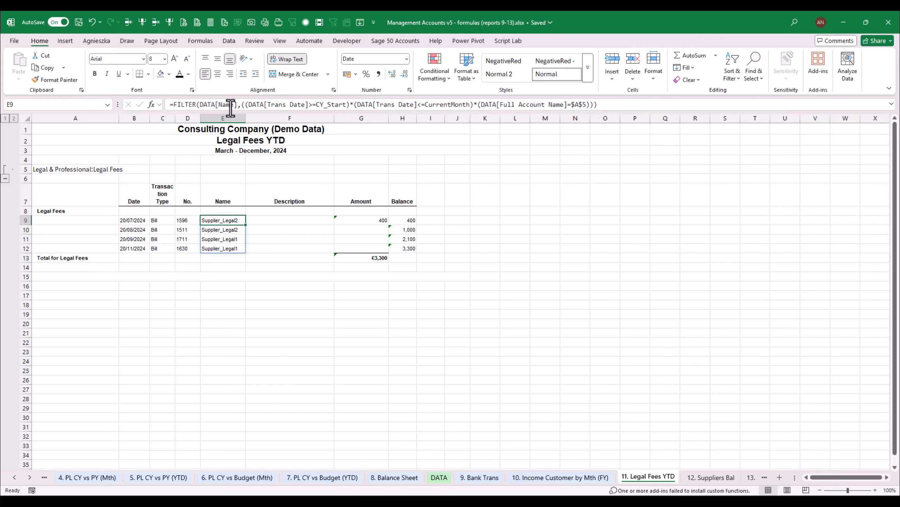
Copy the E9 formula into F9 and change its array argument to DATA[Description]
key(ctrl+c)
key(Right)
key(Return)
key(F2)
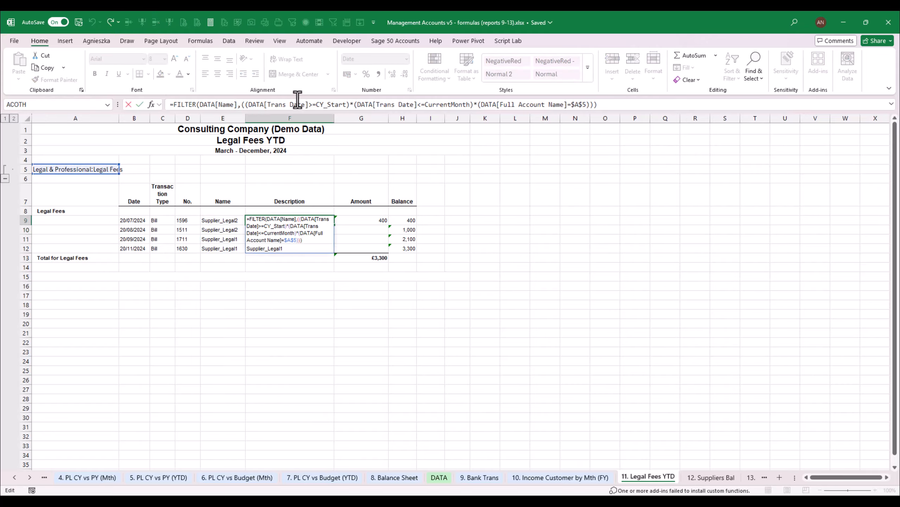
click(232, 106)
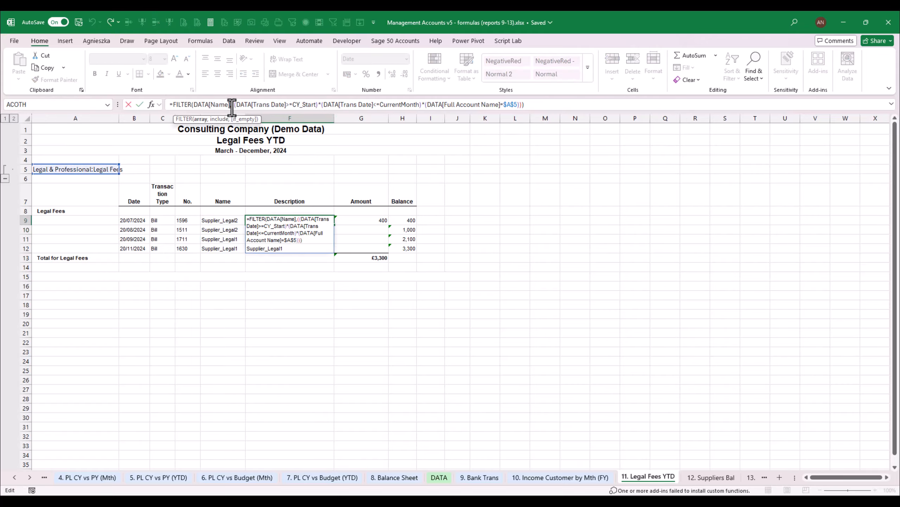
double_click(232, 106)
key(BackSpace)
text(DES)
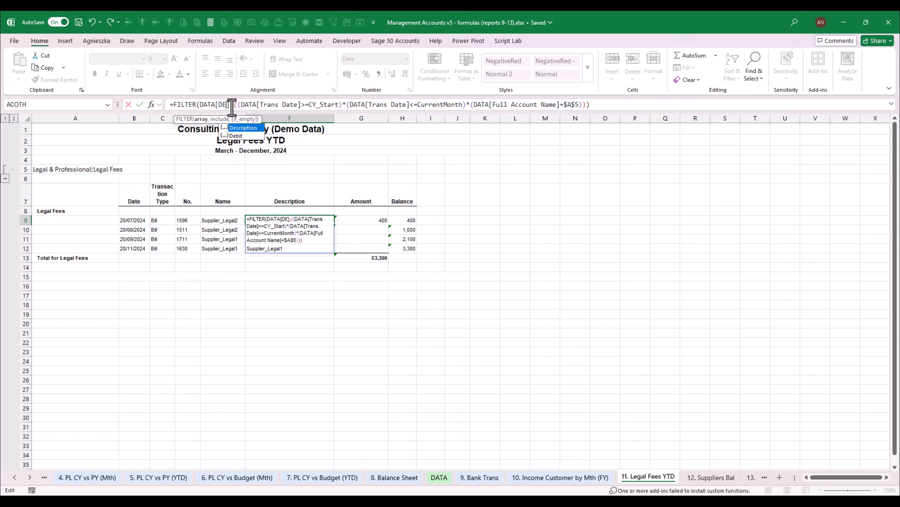
key(Tab)
key(Return)
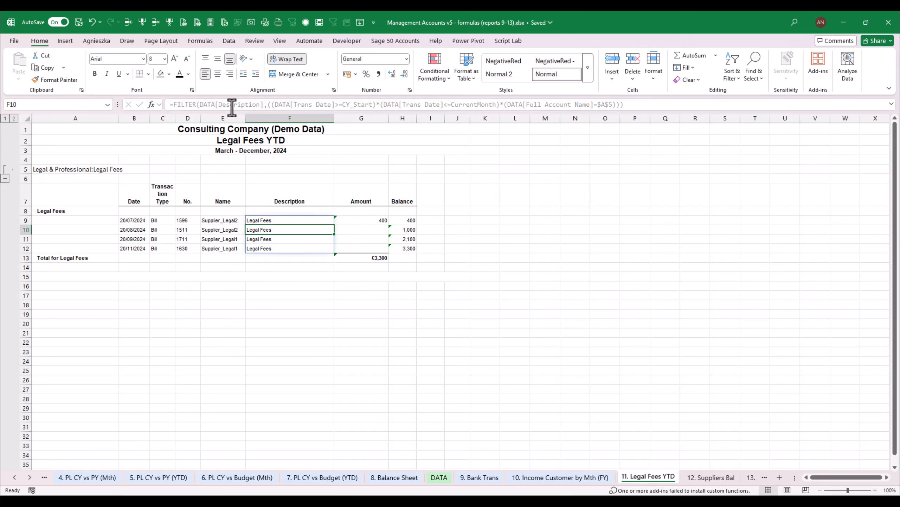
Copy the F9 FILTER formula into G9 in the Amount column
key(ctrl+x)
key(Right)
key(ctrl+v)
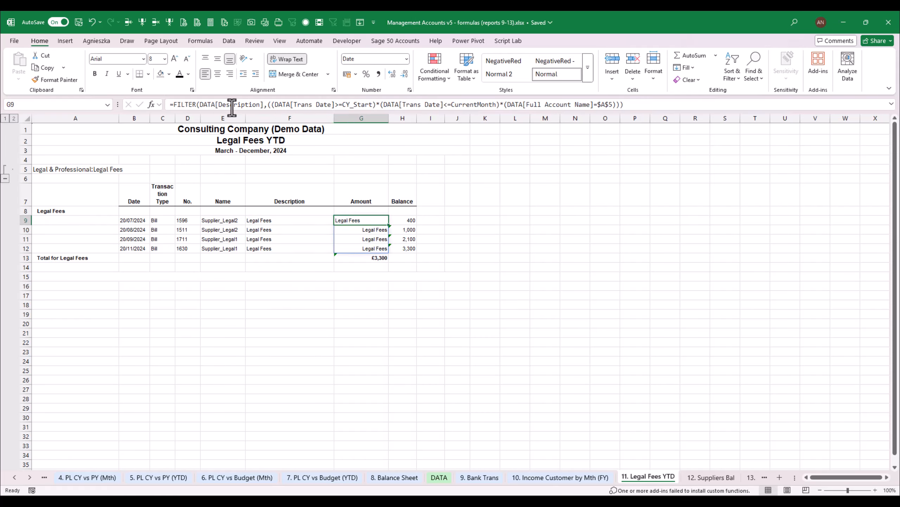
key(Return)
key(Up)
Change the array argument of the FILTER formula in G9 to DATA[Net Value]
key(F2)
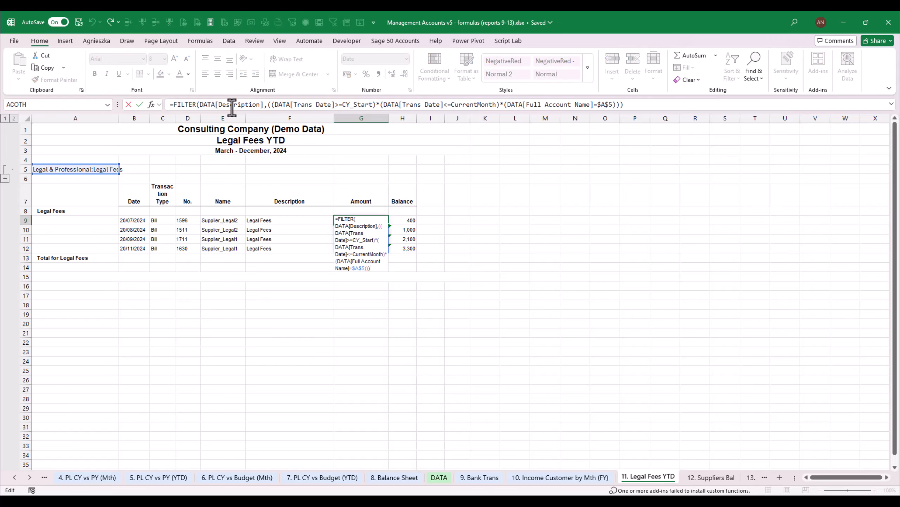
key(Up)
key(Home)
click(224, 105)
key(Delete)
key(Delete)
key(Delete)
key(Delete)
key(Delete)
key(Delete)
key(Delete)
key(Delete)
key(Delete)
key(Delete)
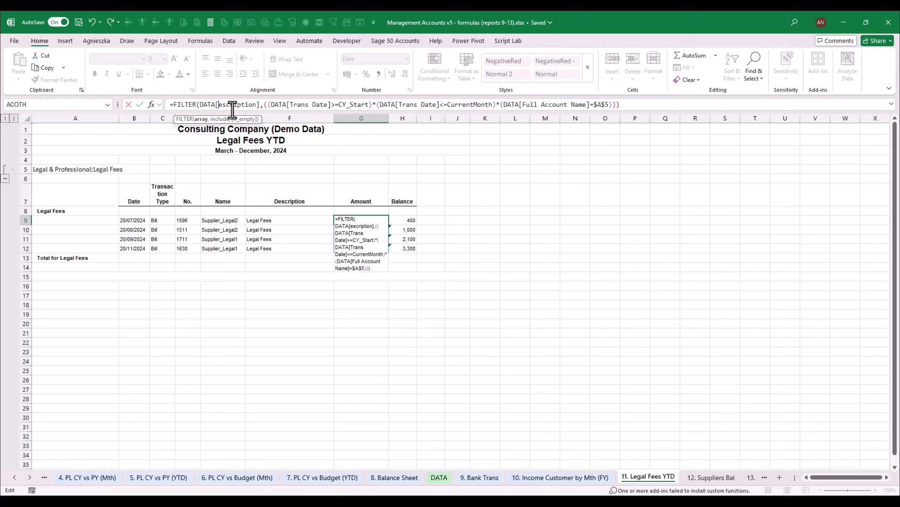
key(Delete)
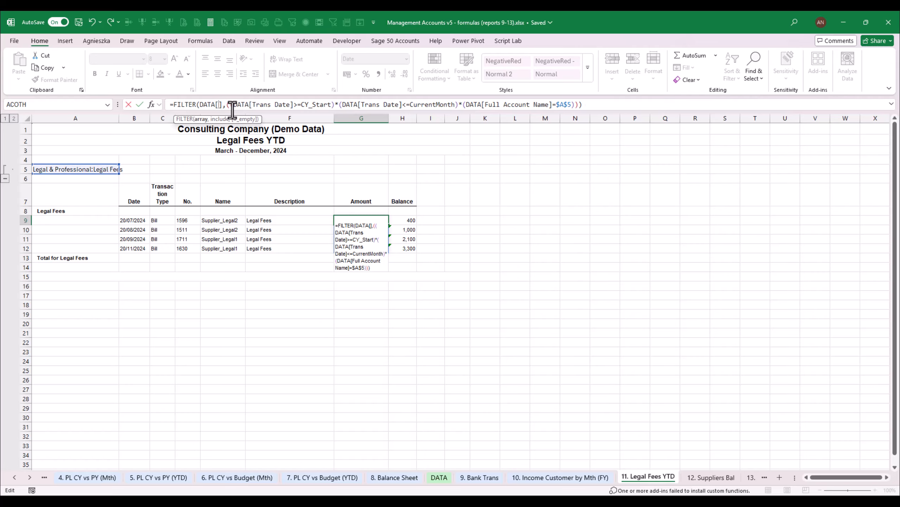
text(Net Value)
key(Tab)
key(Return)
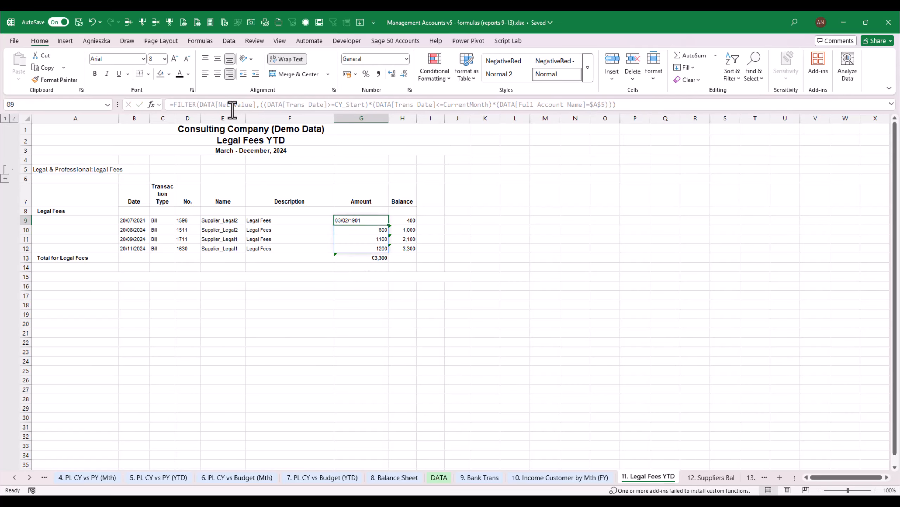
Copy the cell format of G10 to G9 and apply the Comma number style to the amounts in G9:G12
click(69, 79)
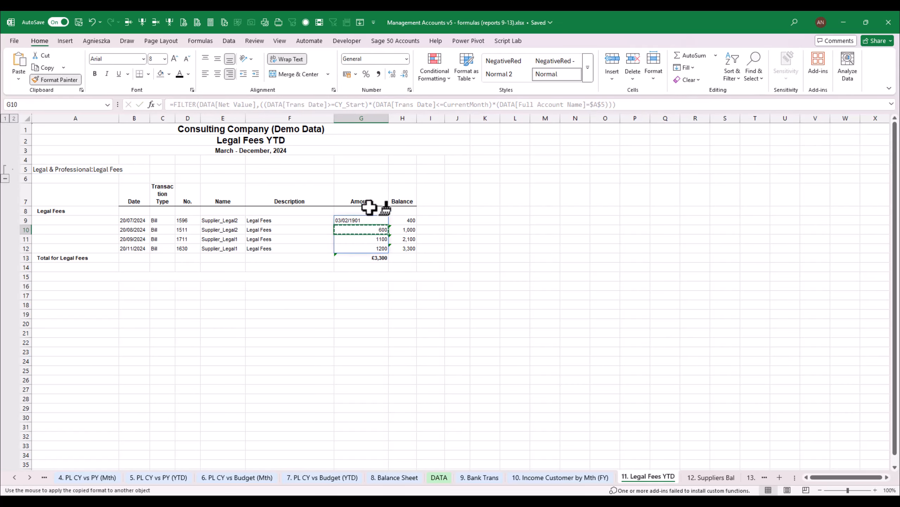
click(372, 219)
drag(381, 221, 382, 246)
click(379, 74)
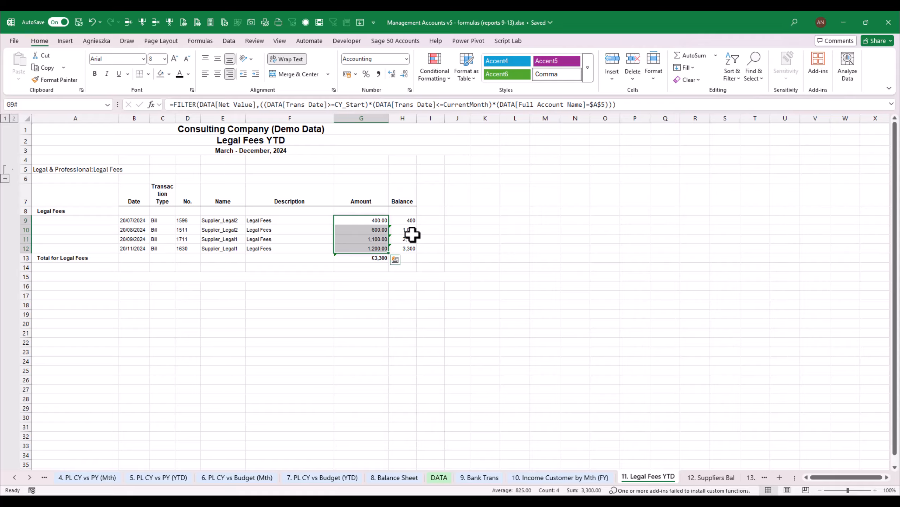
Start the running balance by entering =G9 in H9 and =H9+G10 in H10 of the Balance column
click(410, 221)
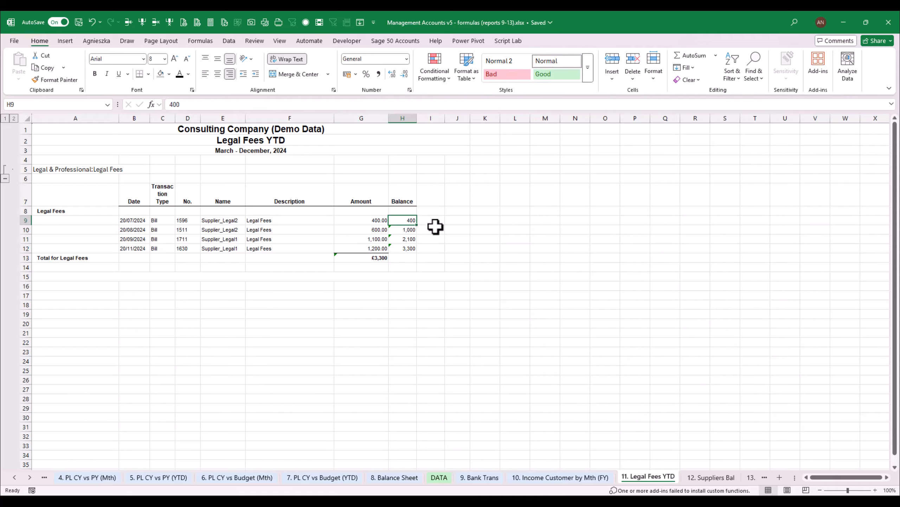
text(=)
key(Escape)
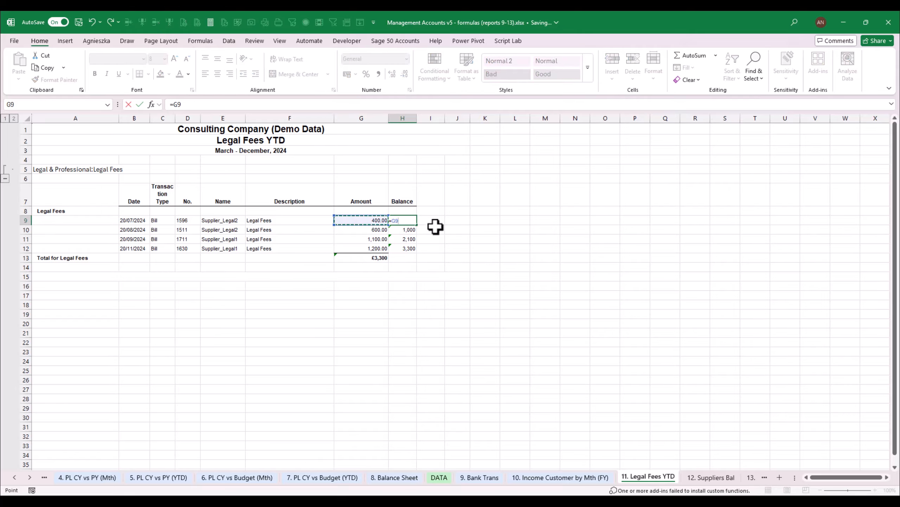
key(Return)
text(=H9+G10)
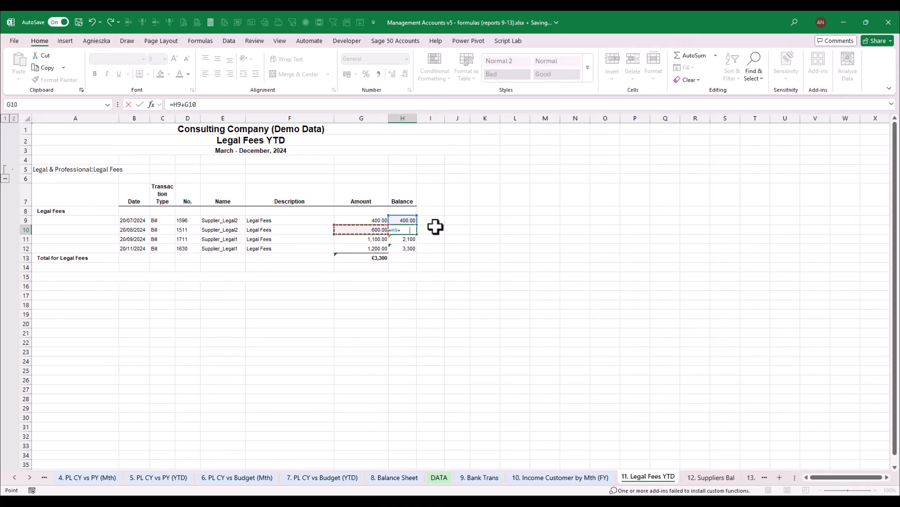
key(ctrl+Return)
Copy the running balance formula from H10 into H11:H12
key(ctrl+c)
key(Down)
key(shift+Down)
key(Return)
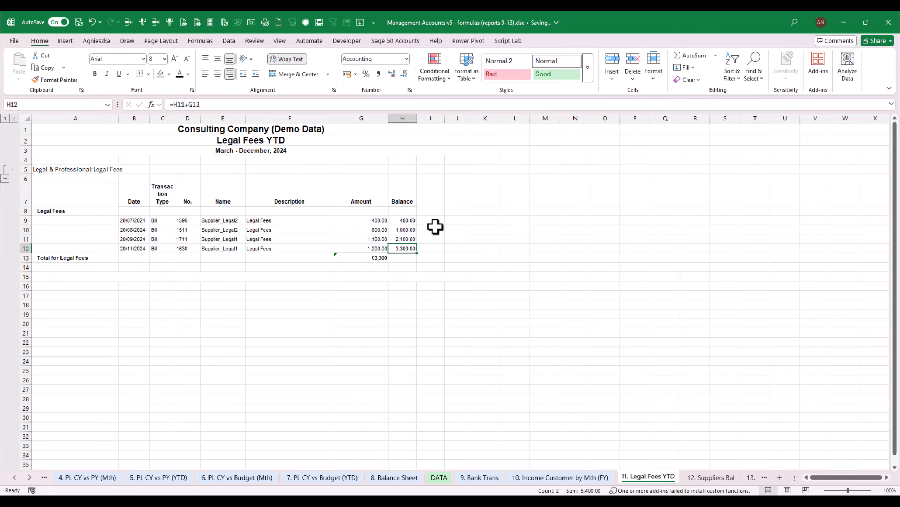
Insert a blank row above the Total for Legal Fees row and shrink the height of the new row 13
key(Left)
key(Left)
key(Left)
key(Down)
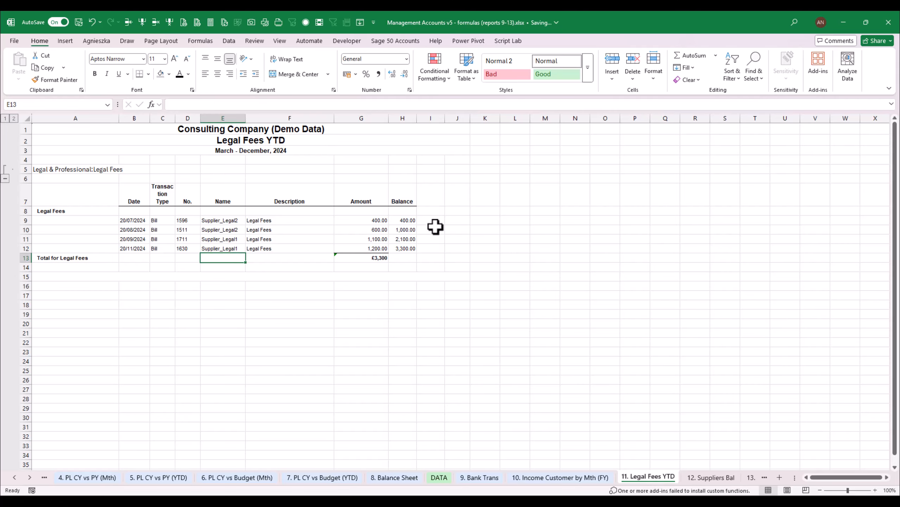
click(95, 256)
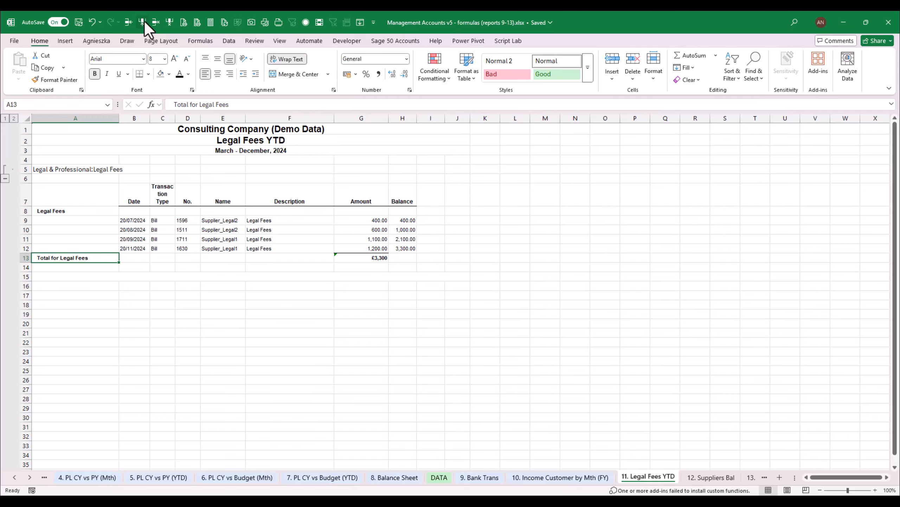
click(129, 23)
click(372, 265)
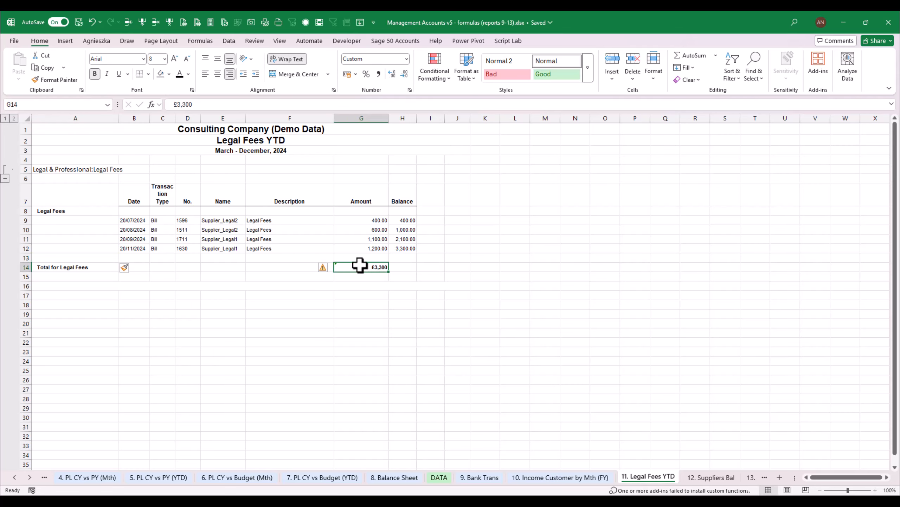
drag(26, 262, 25, 258)
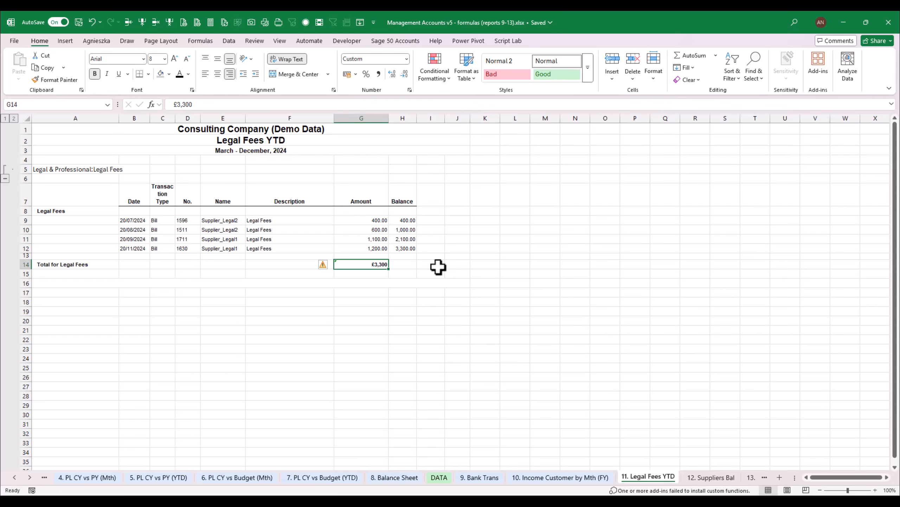
Replace the hardcoded Legal Fees total in G14 with the AutoSum formula =SUM(G9:G13)
key(F2)
click(425, 274)
click(381, 266)
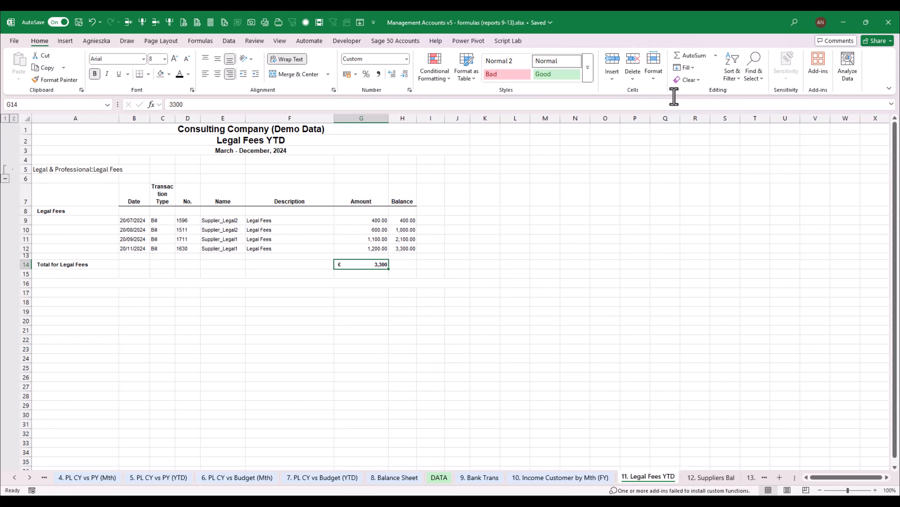
click(691, 55)
click(691, 55)
click(691, 55)
click(691, 56)
click(376, 250)
key(shift+Up)
key(shift+Up)
key(shift+Up)
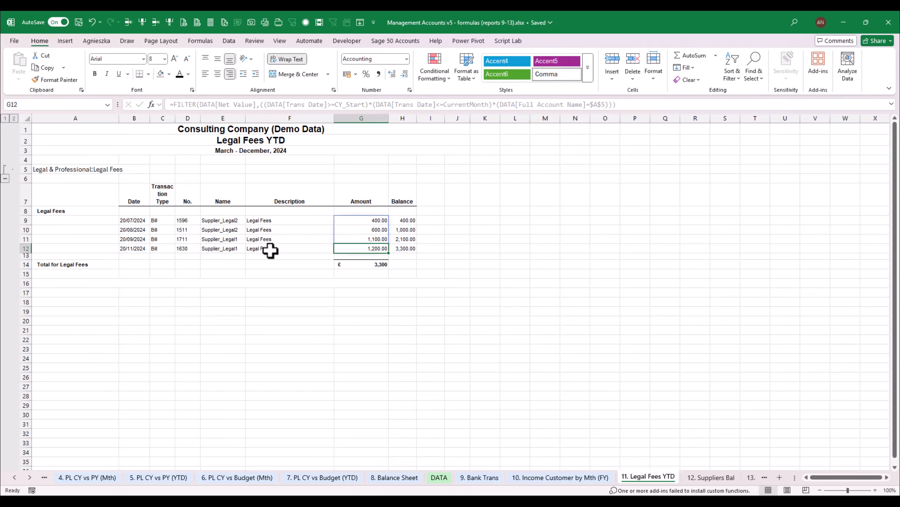
click(206, 257)
click(375, 264)
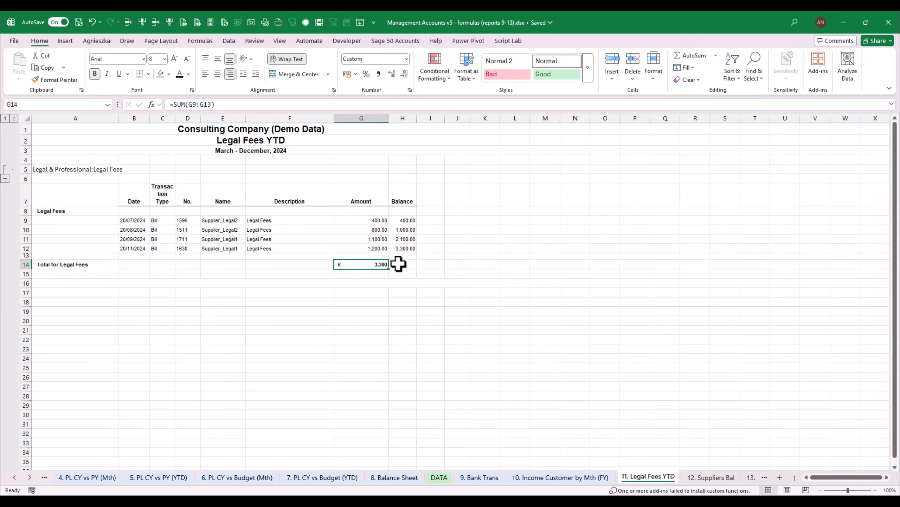
click(312, 240)
Insert six blank rows at row 11 to give the transaction list room to expand
click(181, 240)
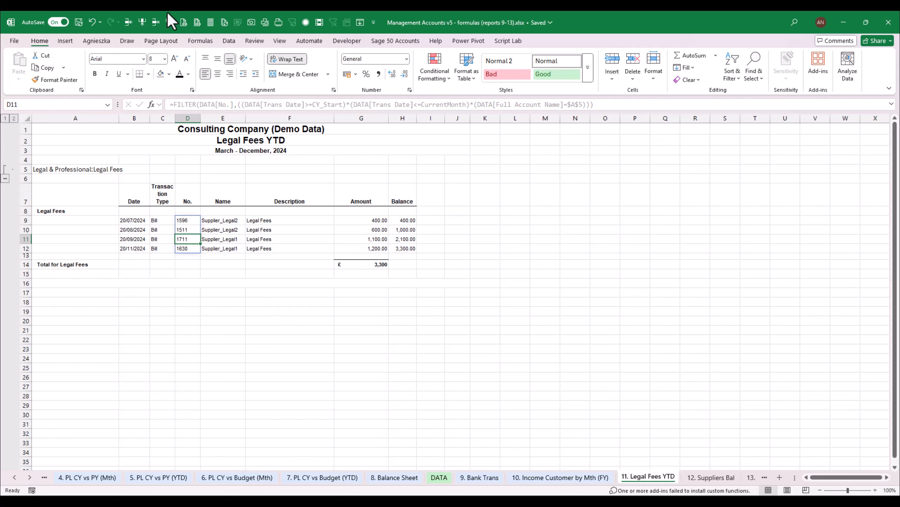
click(128, 24)
click(128, 24)
click(127, 24)
click(128, 24)
click(127, 23)
click(128, 24)
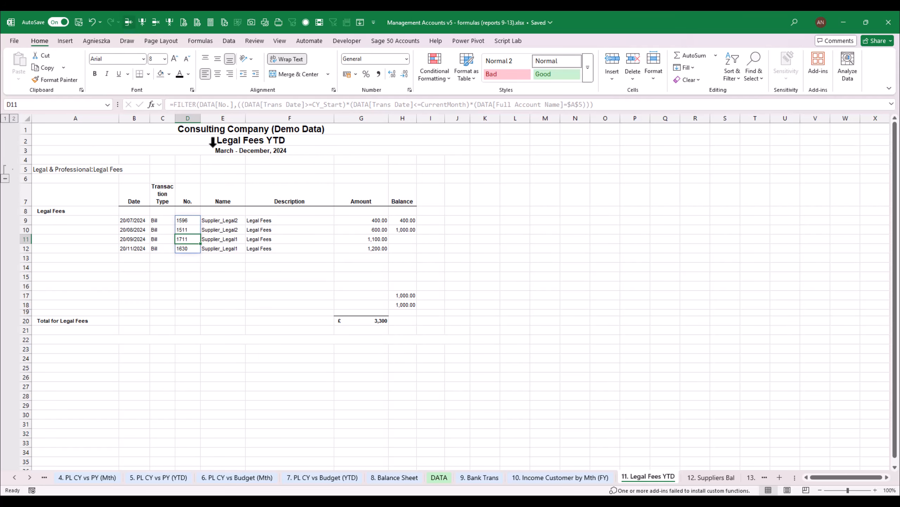
Re-enter the Legal Fees total in G20 as the AutoSum formula =SUM(G9:G19)
click(378, 320)
key(alt+equal)
key(Return)
Fill the running balance formula from H10 down the Balance column to H18
click(408, 230)
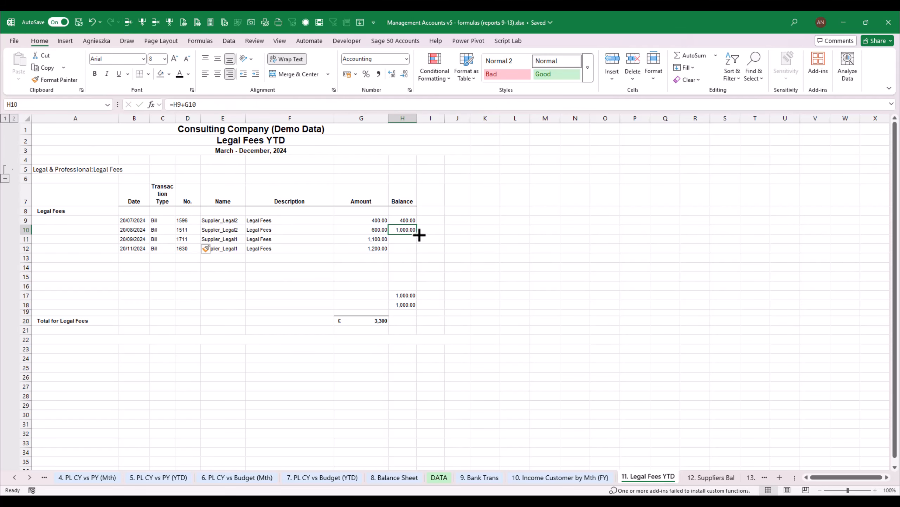
drag(417, 234, 422, 297)
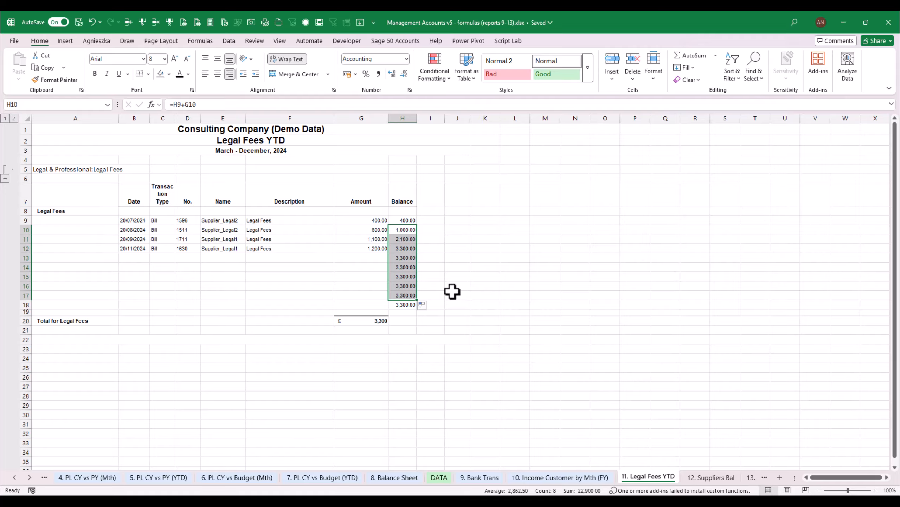
click(408, 239)
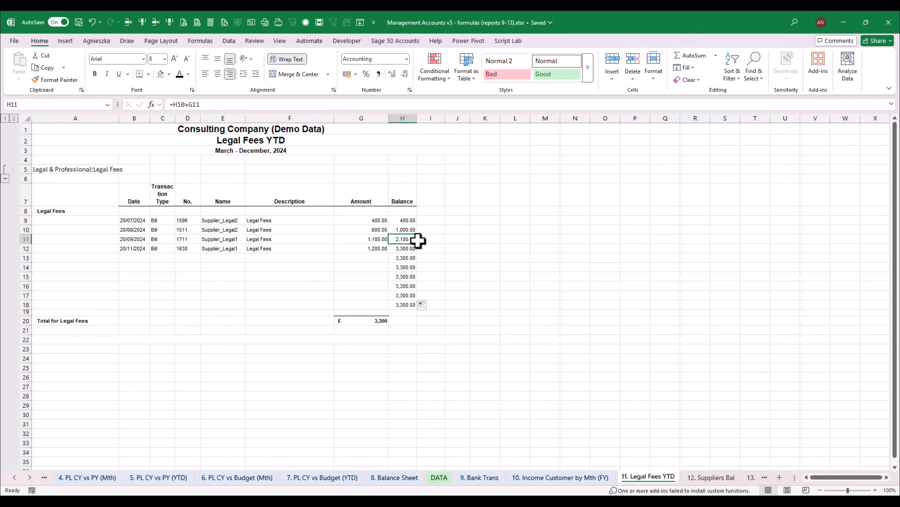
drag(419, 245, 425, 305)
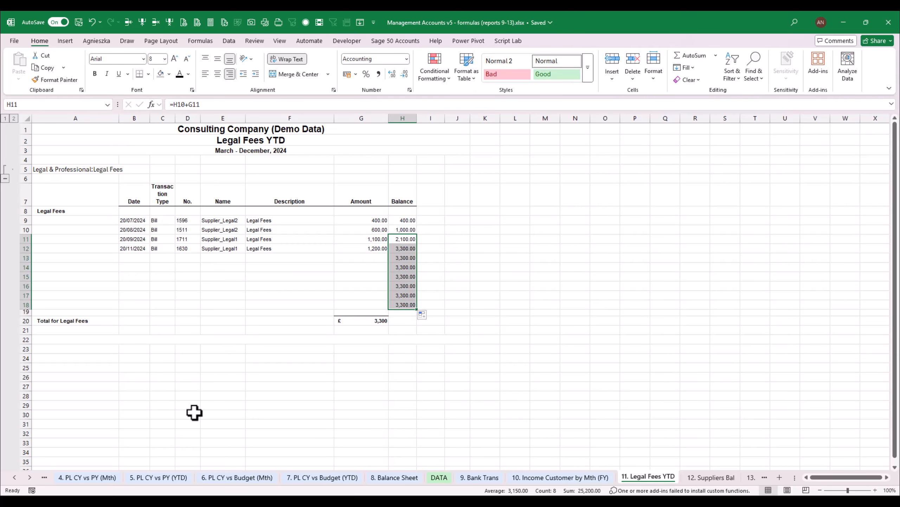
Examine the Show/Hide formula in A9 of the 9. Bank Trans sheet and the spare rows 13 to 18 of the Legal Fees YTD report
click(477, 477)
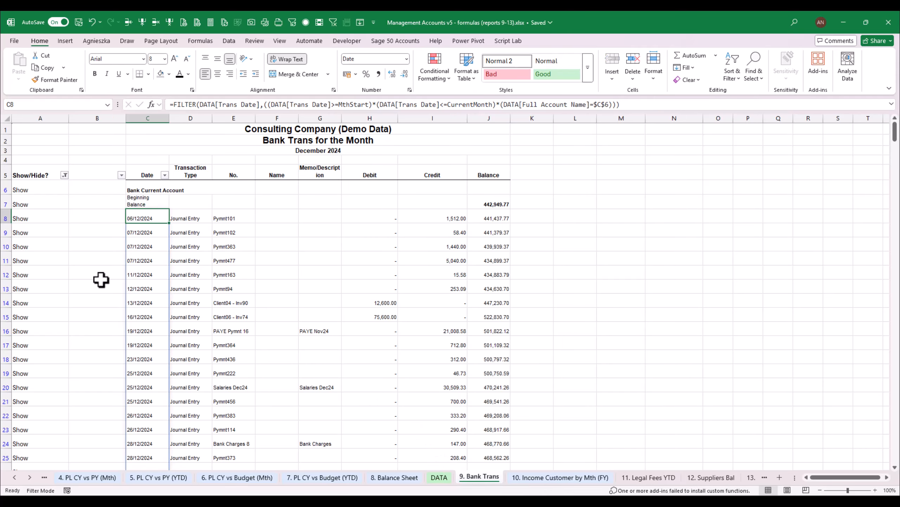
click(35, 229)
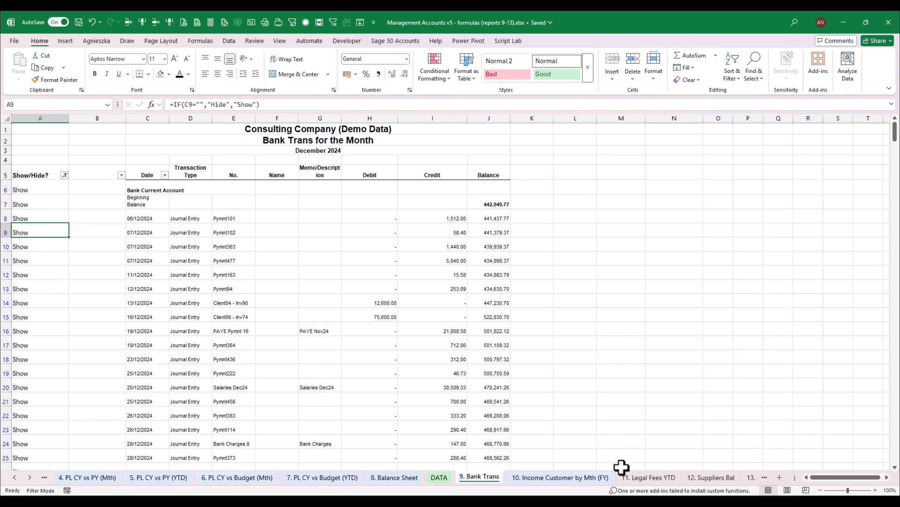
click(587, 479)
click(649, 478)
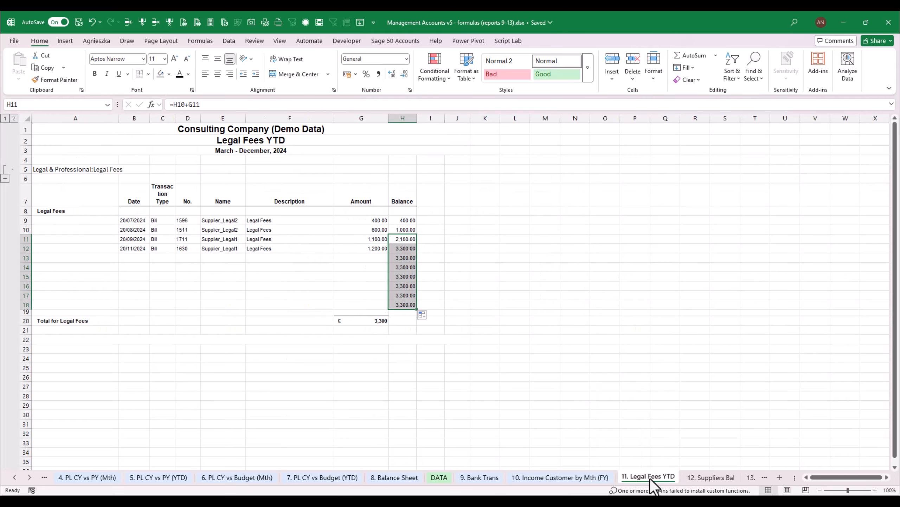
drag(197, 258, 206, 301)
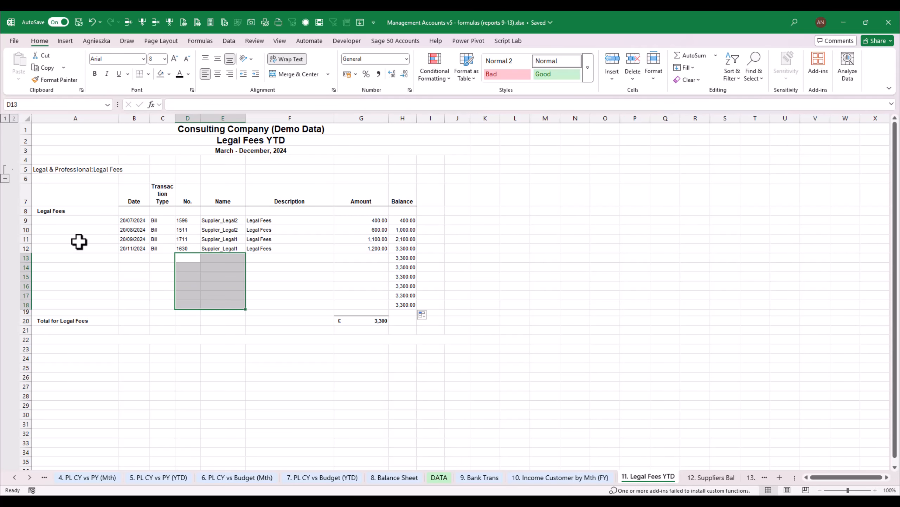
click(365, 257)
click(363, 295)
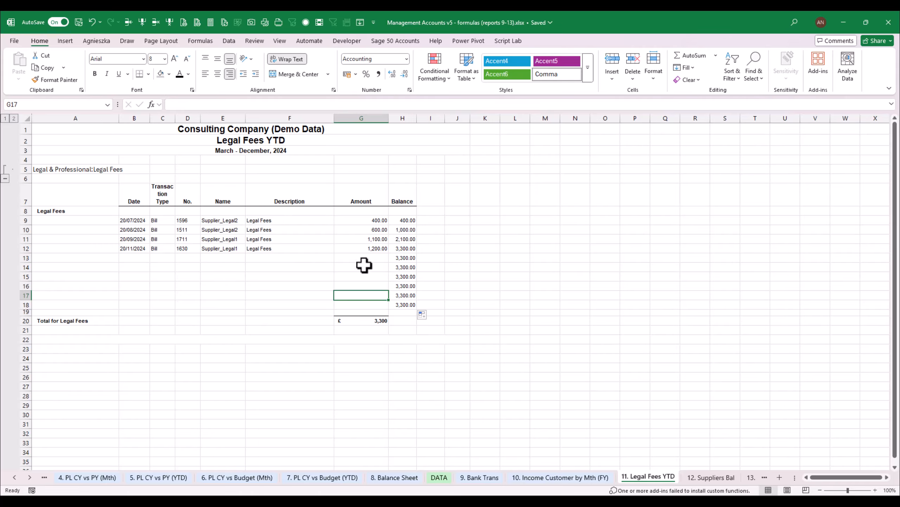
drag(22, 258, 34, 303)
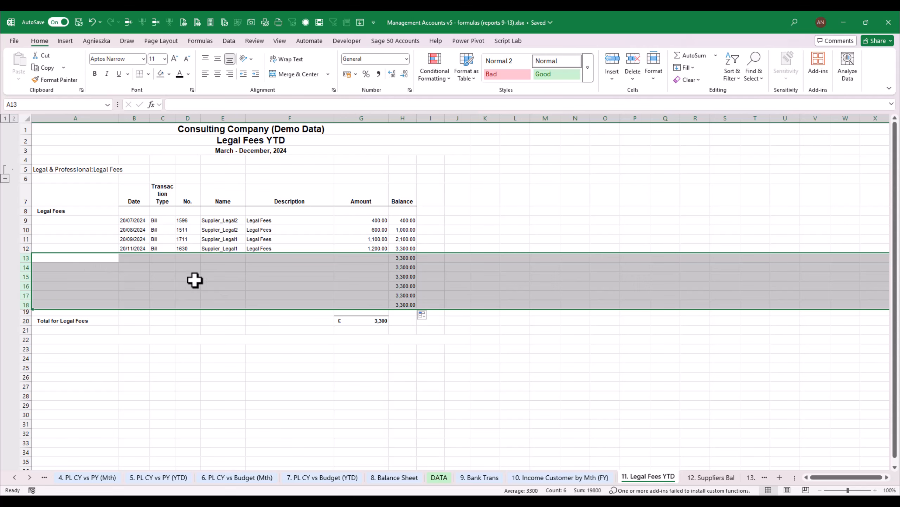
click(269, 349)
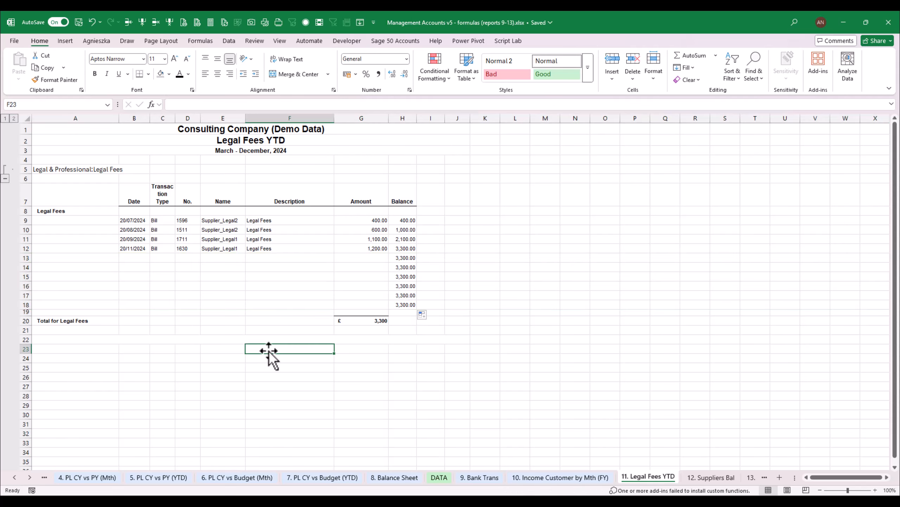
click(476, 268)
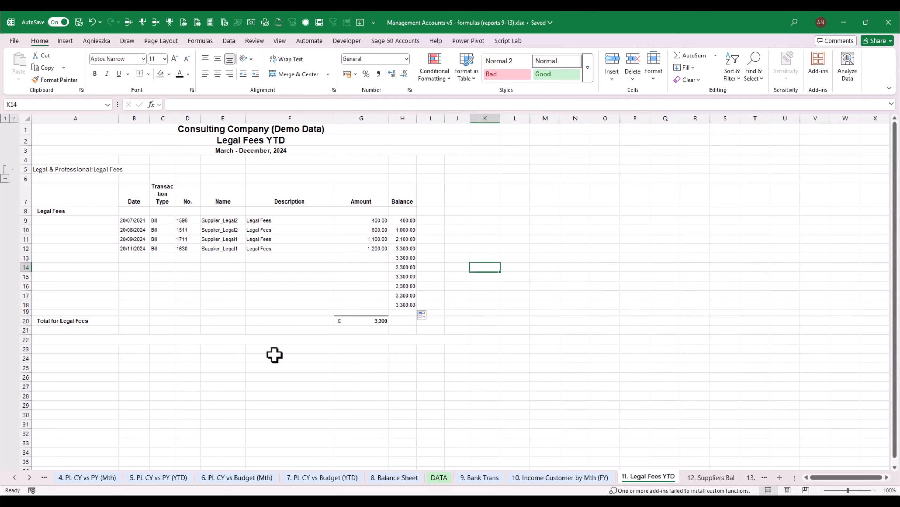
click(245, 152)
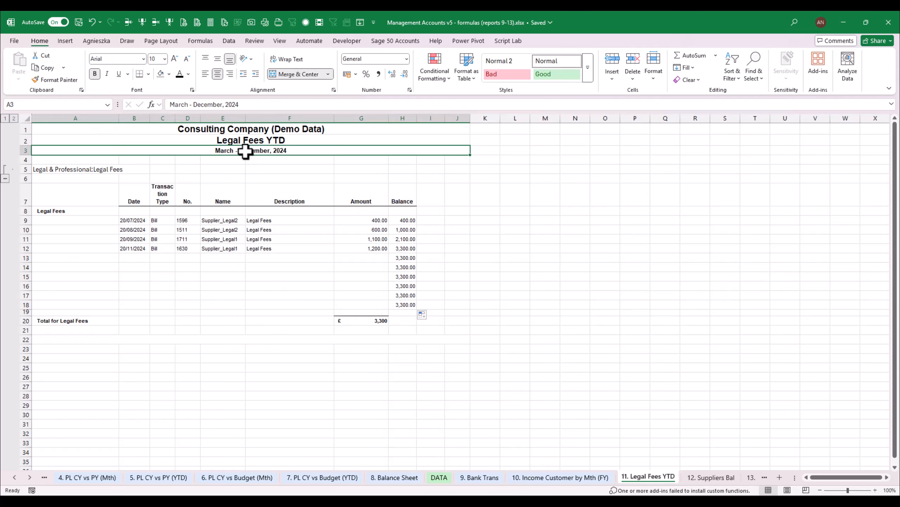
click(169, 104)
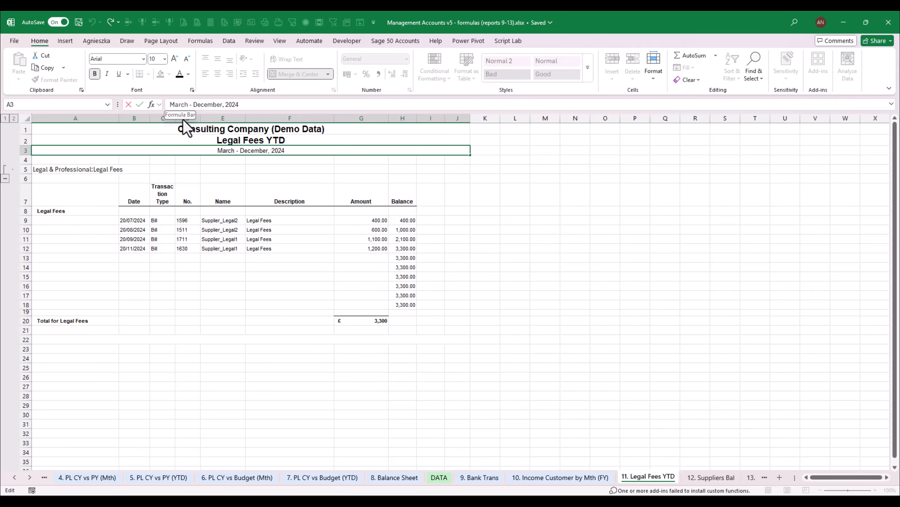
key(Escape)
key(ctrl+b)
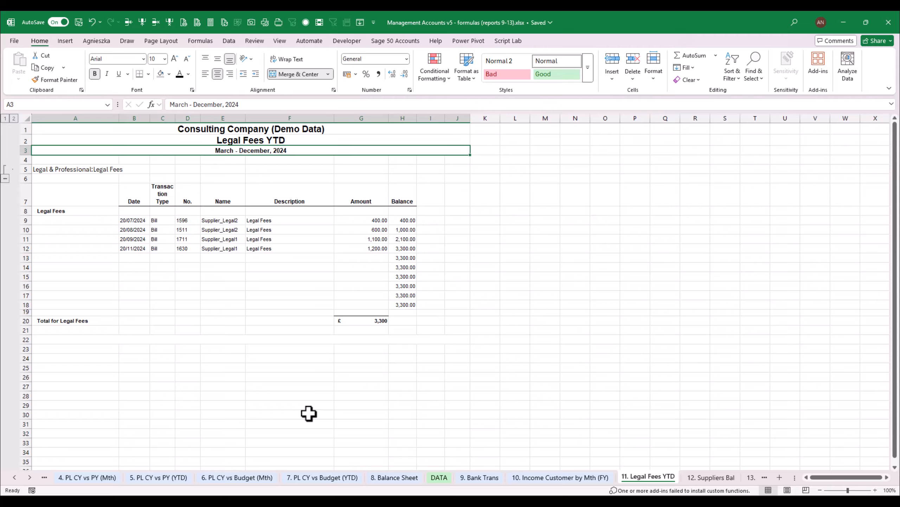
Copy the TEXT formula of the period heading in B3 on the 7. PL CY vs Budget (YTD) sheet
click(328, 478)
drag(895, 329, 895, 225)
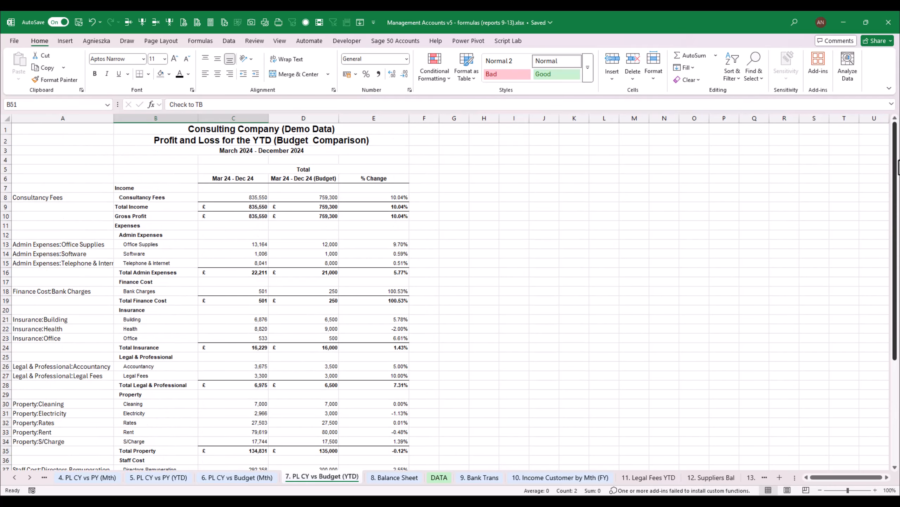
click(298, 153)
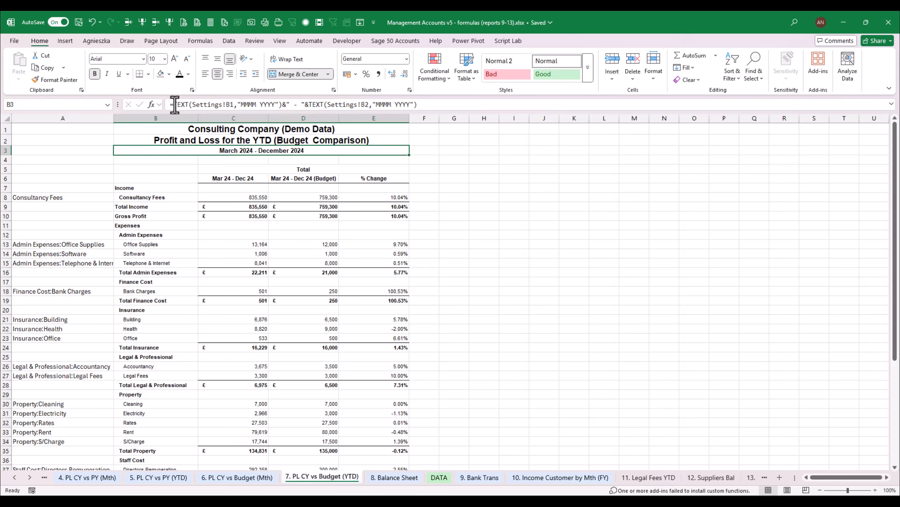
drag(174, 105, 538, 111)
key(Escape)
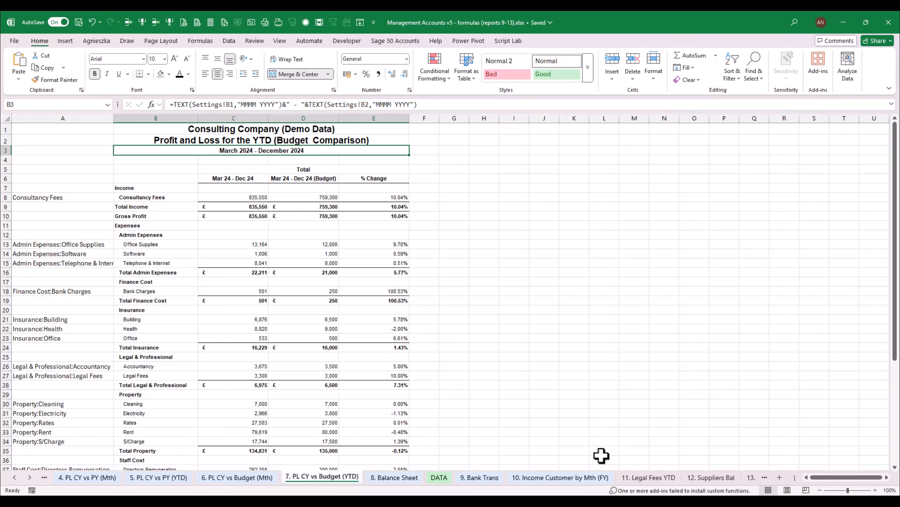
Replace the period heading in A3 of the 11. Legal Fees YTD sheet with =TEXT(Settings!B1,"MMMM YYYY")&" - "&TEXT(Settings!B2,"MMMM YYYY")
click(648, 477)
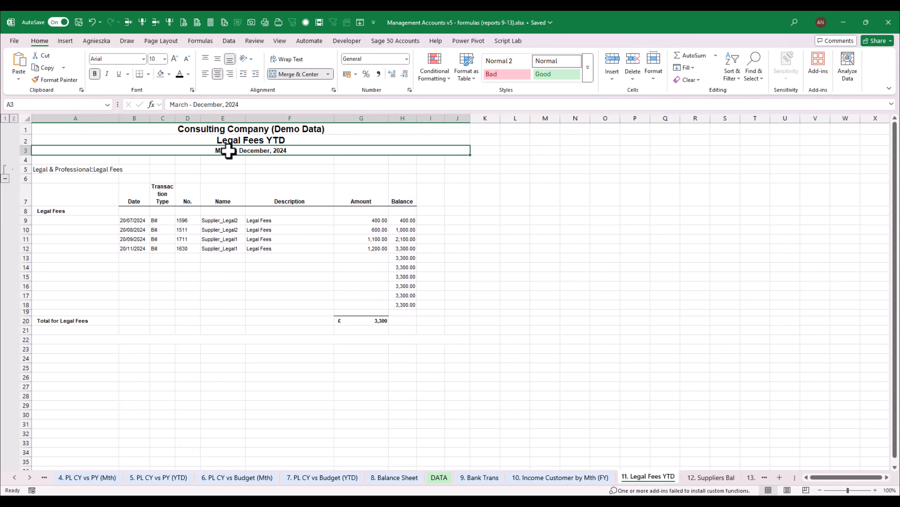
text(=TEXT(Settings!B1,"MMMM YYYY")&" - "&TEXT(Settings!B2,"MMMM YYYY"))
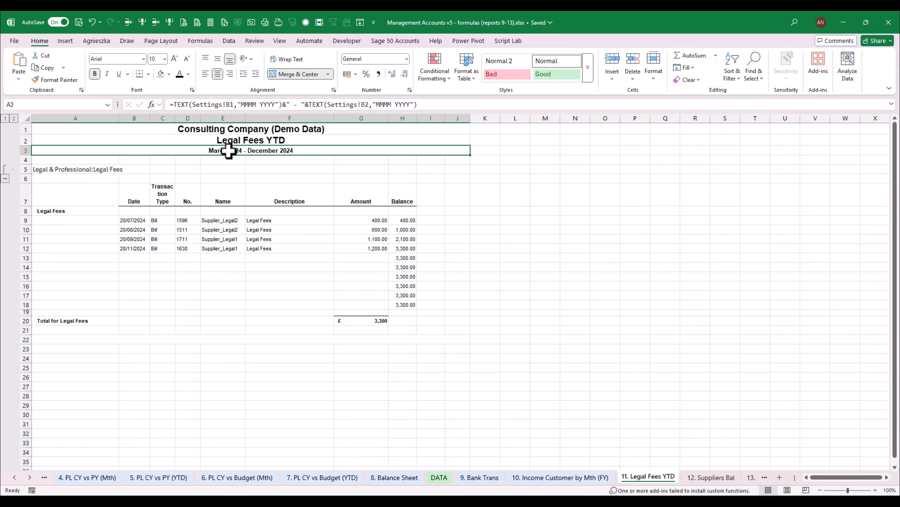
click(504, 267)
Review the legal fees total in G20 and the December 2024 account balances on the TB sheet
click(376, 322)
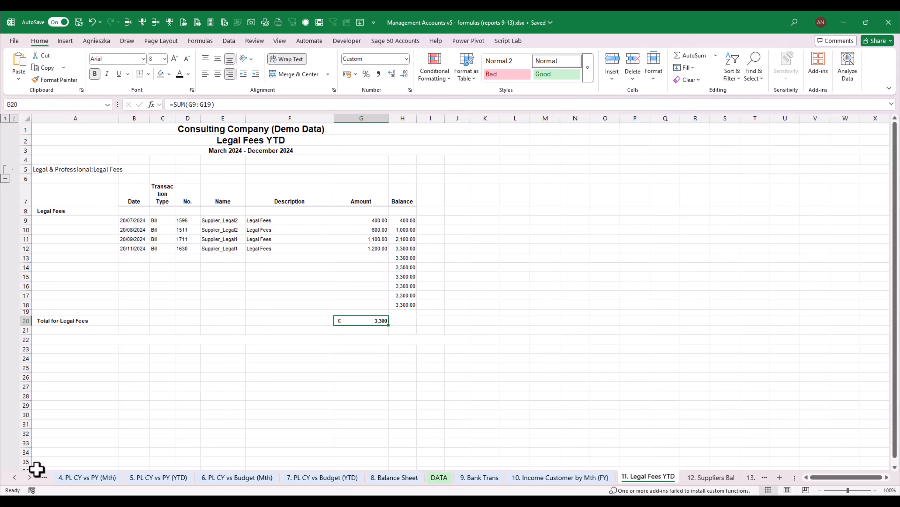
click(14, 477)
click(14, 477)
click(14, 477)
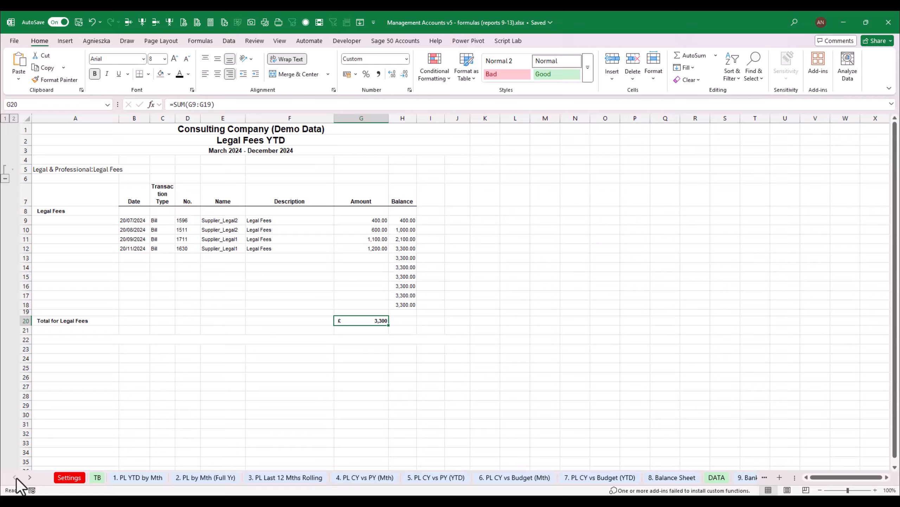
click(99, 477)
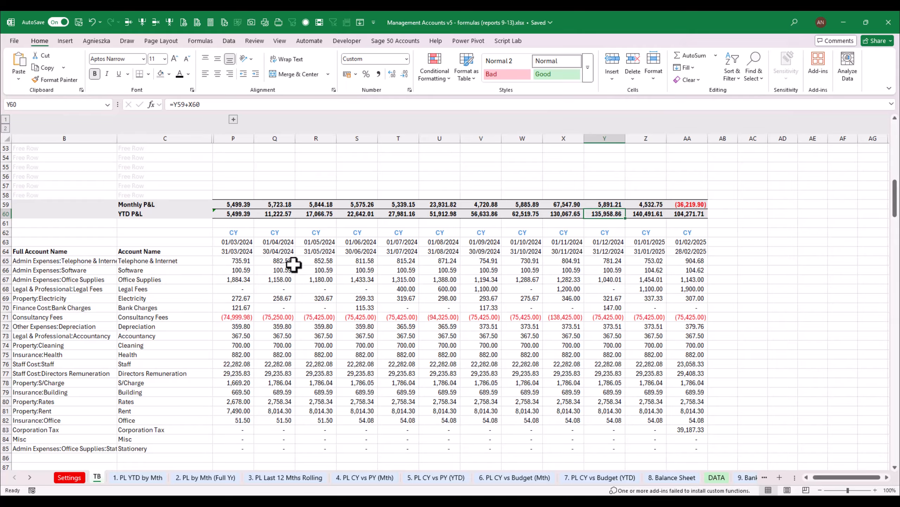
click(606, 259)
key(ctrl+shift+Down)
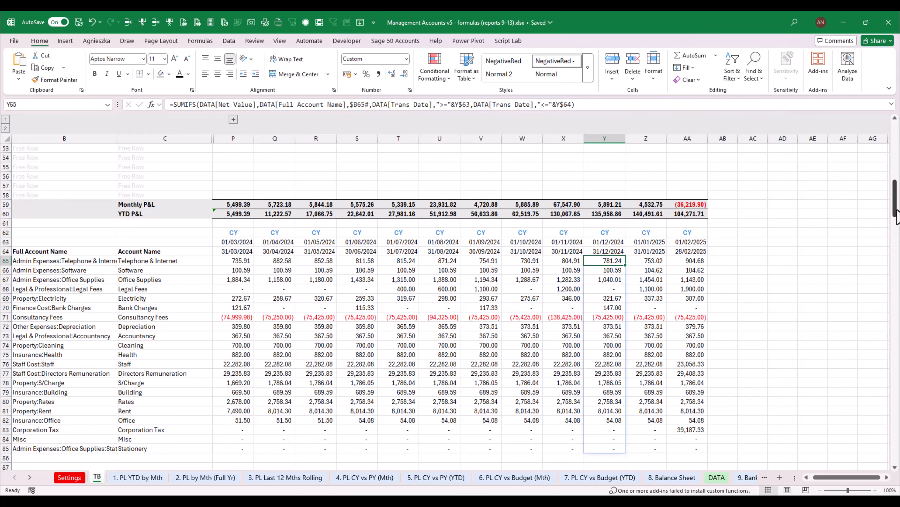
scroll(861, 204, up, 13)
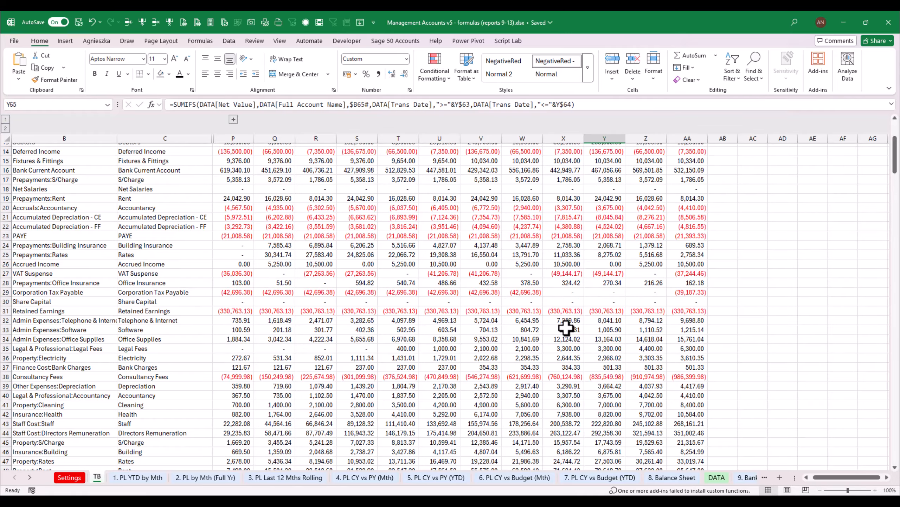
mouse_move(895, 142)
mouse_down()
mouse_move(895, 126)
mouse_move(895, 150)
mouse_up()
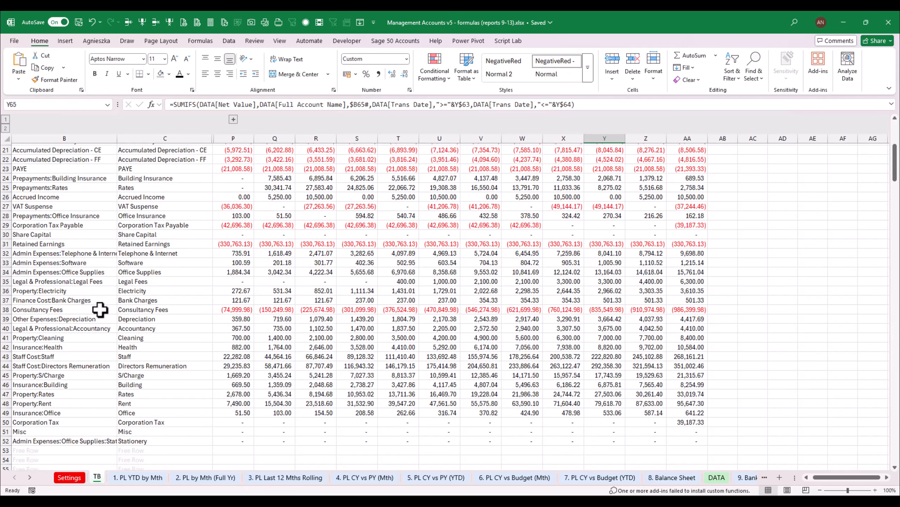
Search the TB sheet for LEGA
click(84, 365)
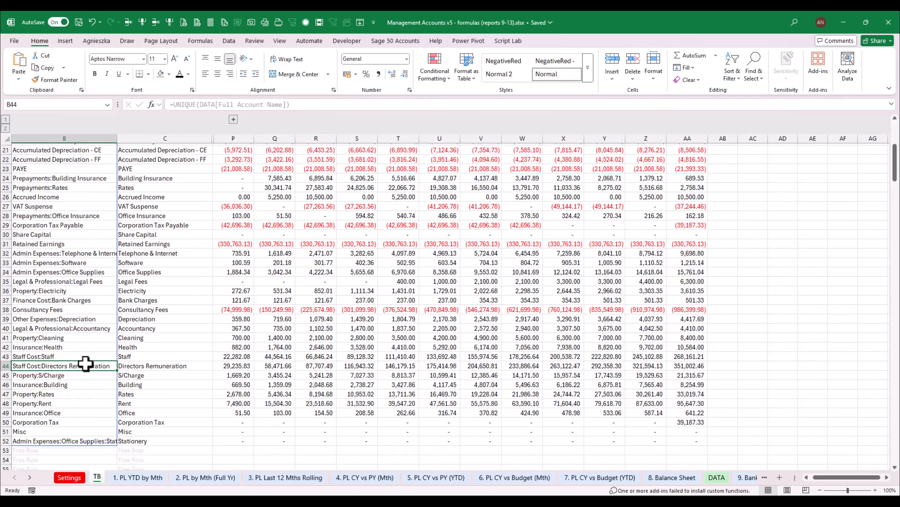
key(ctrl+f)
text(LEGA)
key(Return)
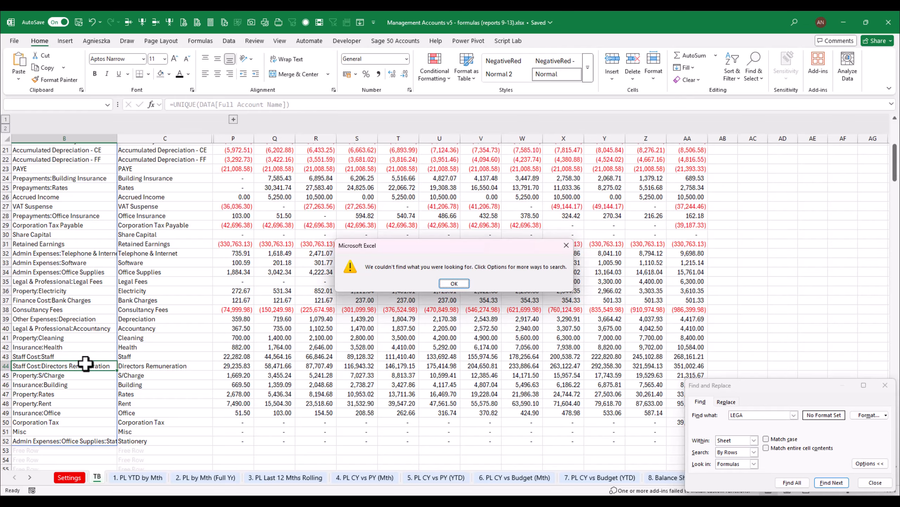
key(Return)
key(Escape)
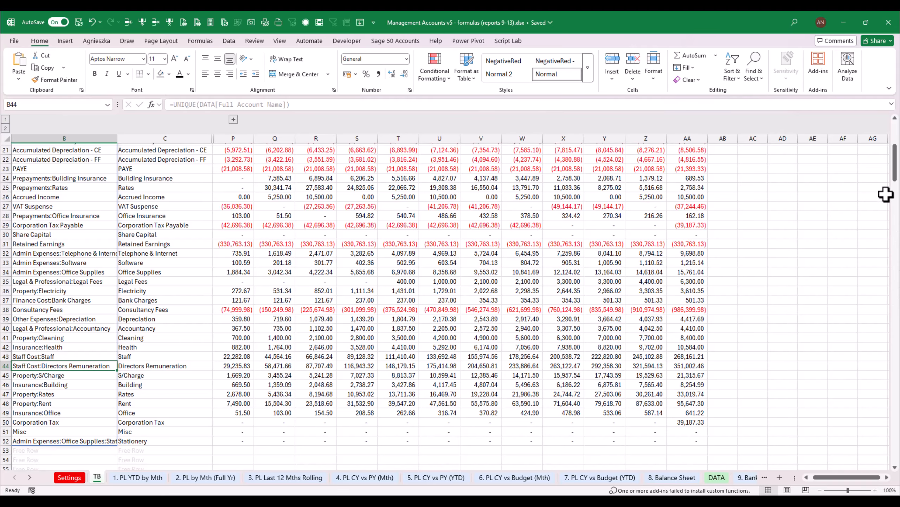
Examine the Legal & Professional:Legal Fees row of the TB sheet's cumulative balances for November and December 2024
drag(895, 177, 896, 156)
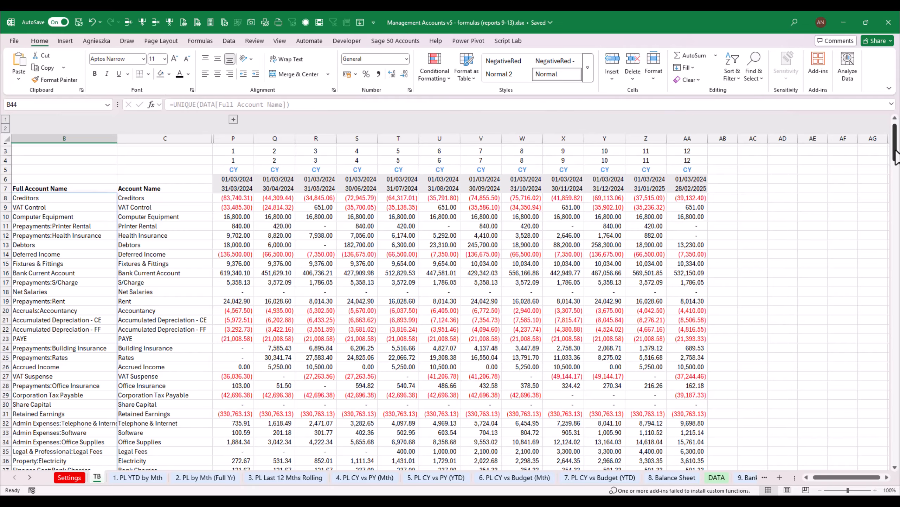
scroll(895, 155, down, 5)
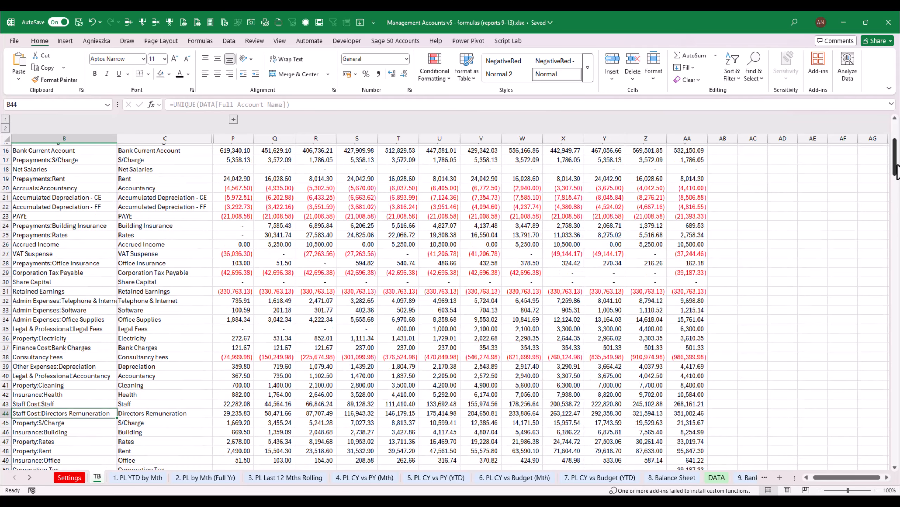
click(87, 301)
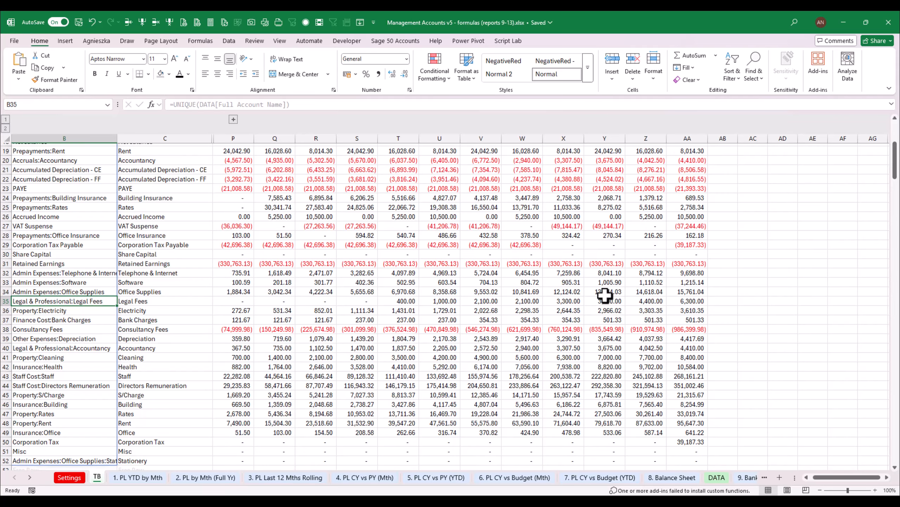
click(565, 302)
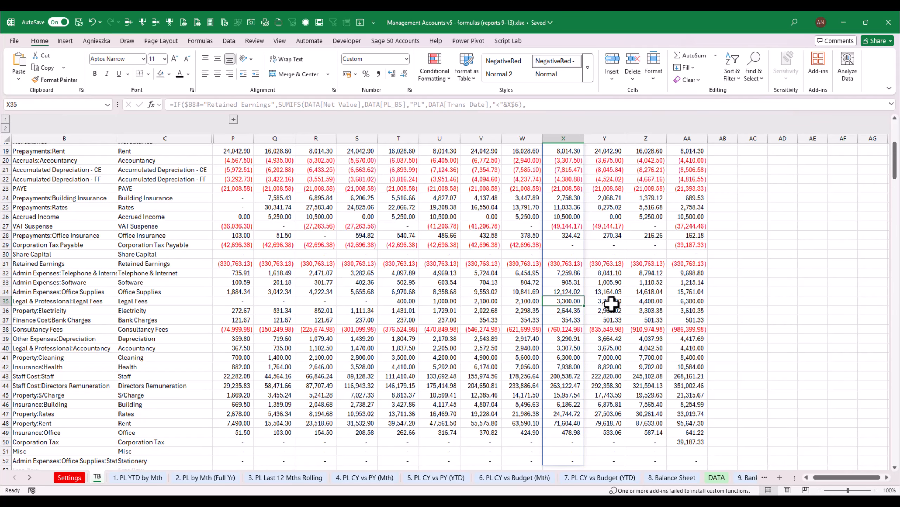
click(612, 302)
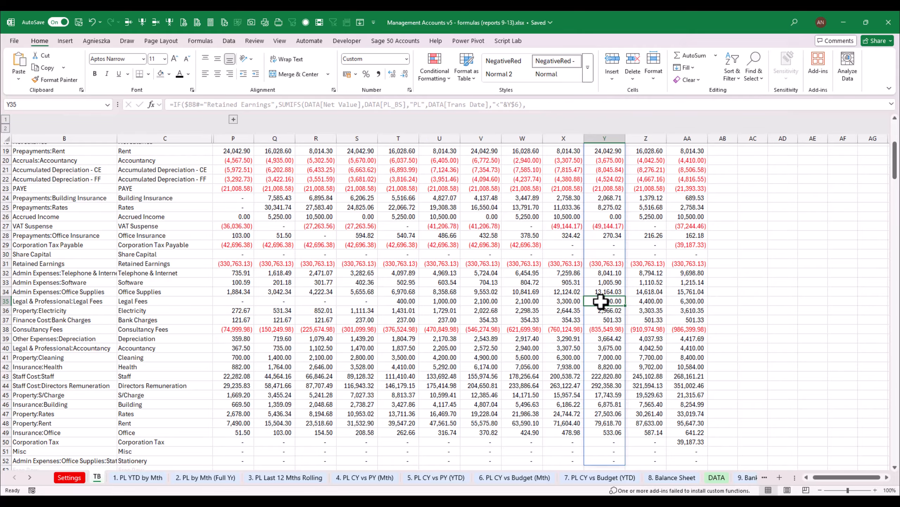
scroll(720, 477, down, 2)
Return to the 11. Legal Fees YTD sheet and select F23 below the report total
click(748, 477)
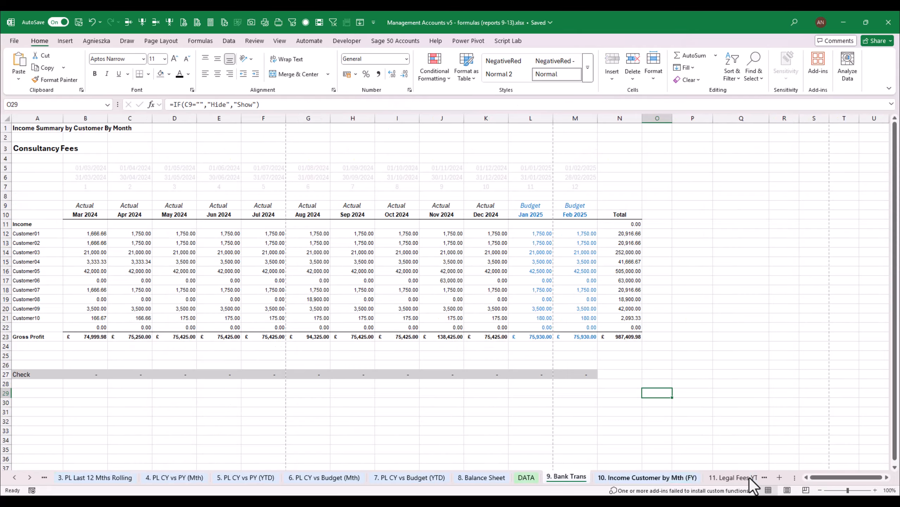
click(741, 479)
click(343, 340)
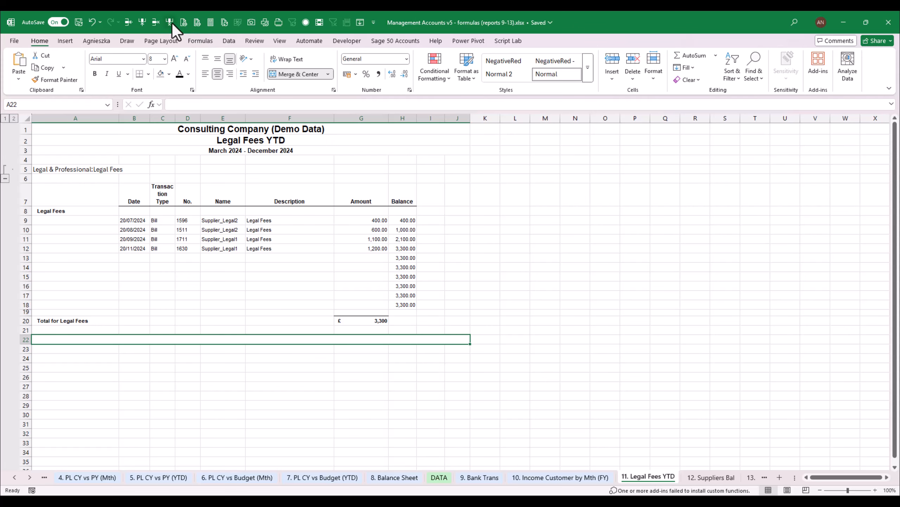
click(325, 348)
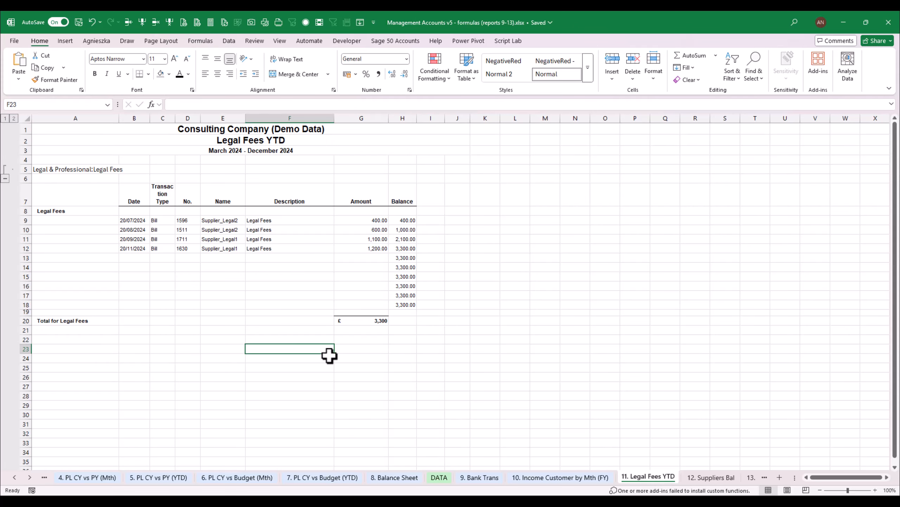
Copy the Check to TB cells B51:C51 from the 7. PL CY vs Budget (YTD) sheet into F23 of the 11. Legal Fees YTD sheet
click(588, 478)
drag(21, 374, 85, 374)
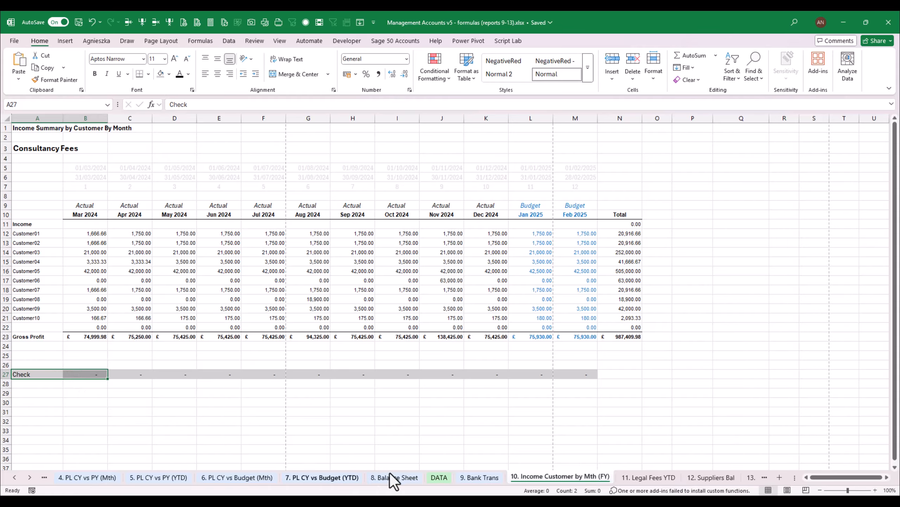
click(398, 478)
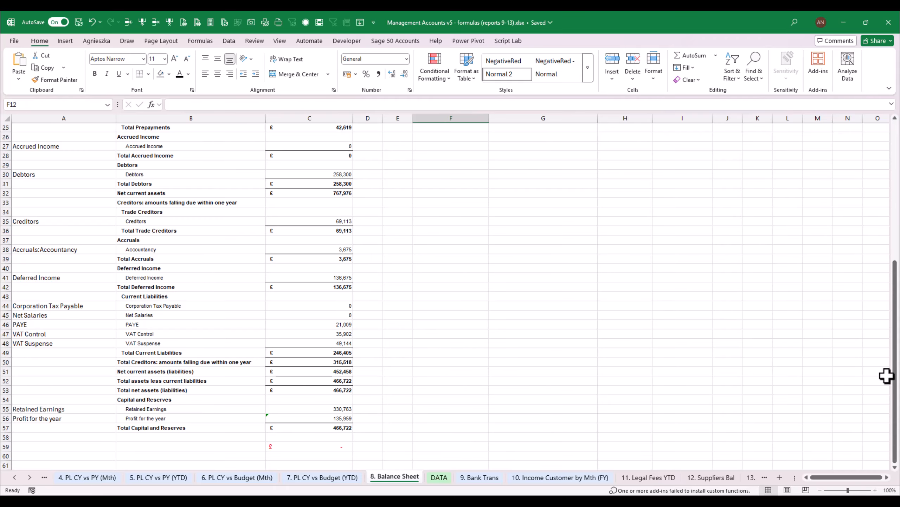
click(321, 477)
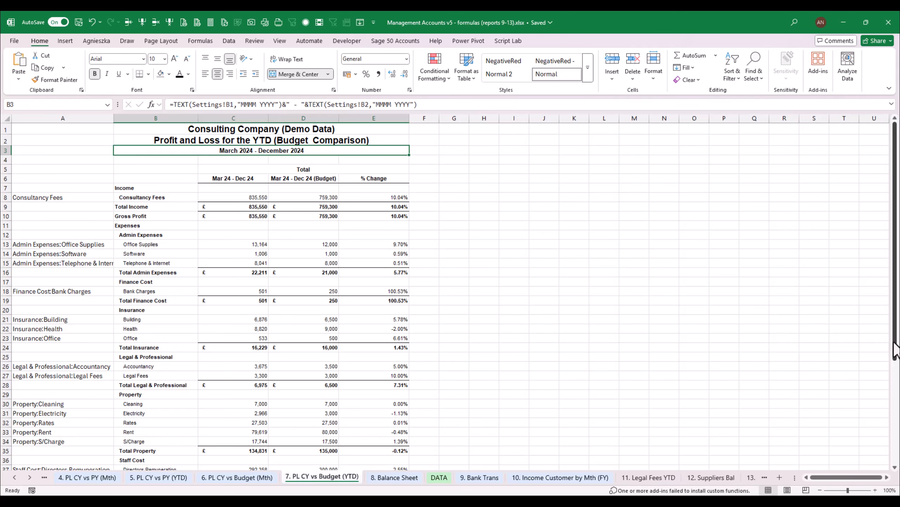
scroll(896, 351, down, 5)
drag(133, 457, 234, 457)
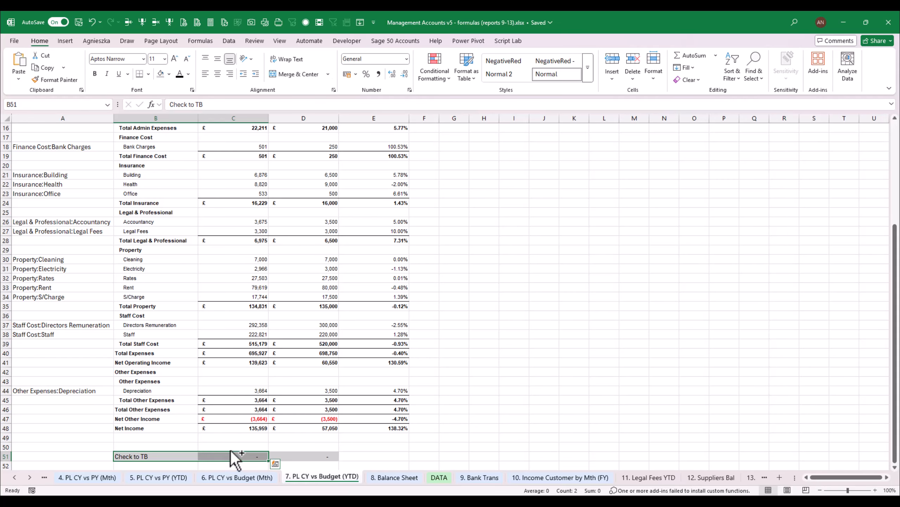
key(ctrl+c)
click(657, 477)
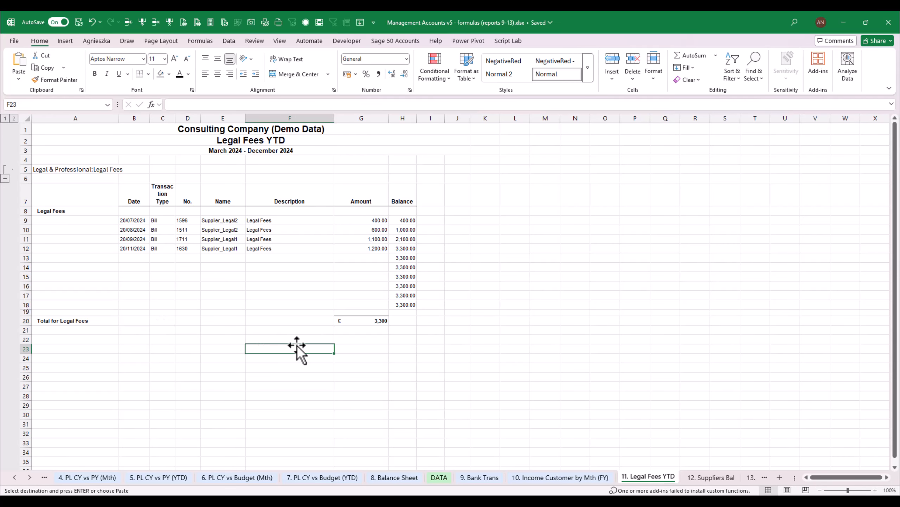
key(ctrl+v)
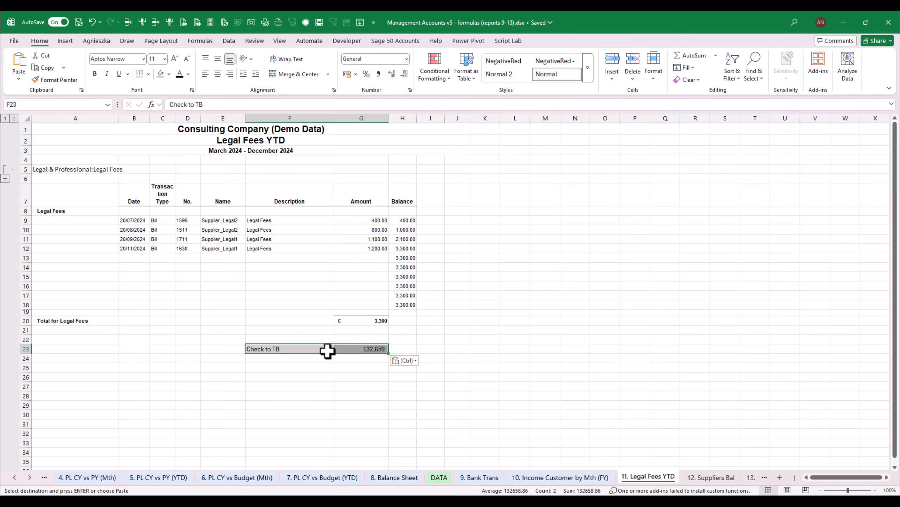
Replace the check formula in G23 with the start of an INDEX over the absolute range TB!$P$8:$AA$53
click(368, 349)
text(=)
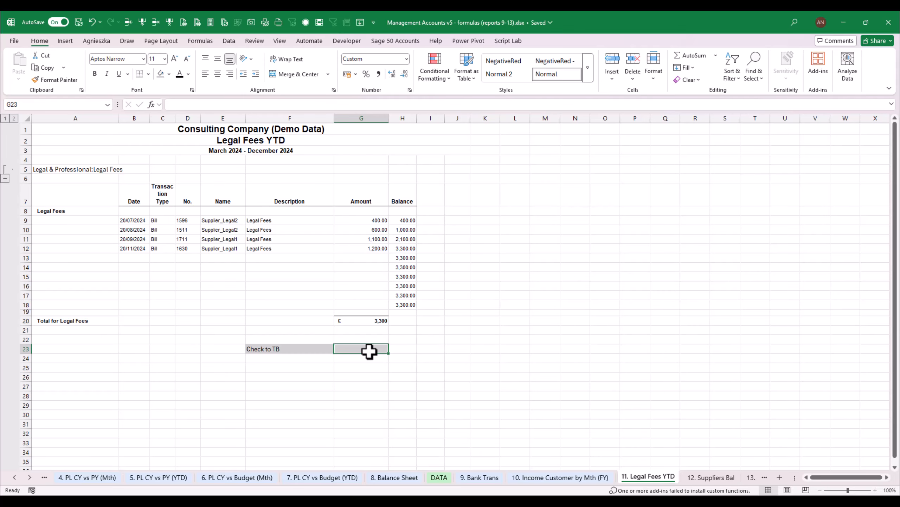
text(=INDEX()
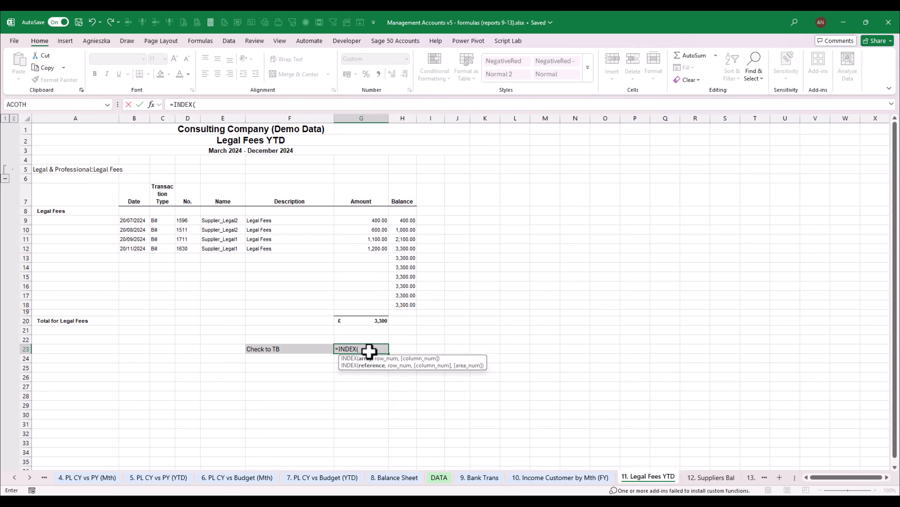
click(16, 478)
click(15, 478)
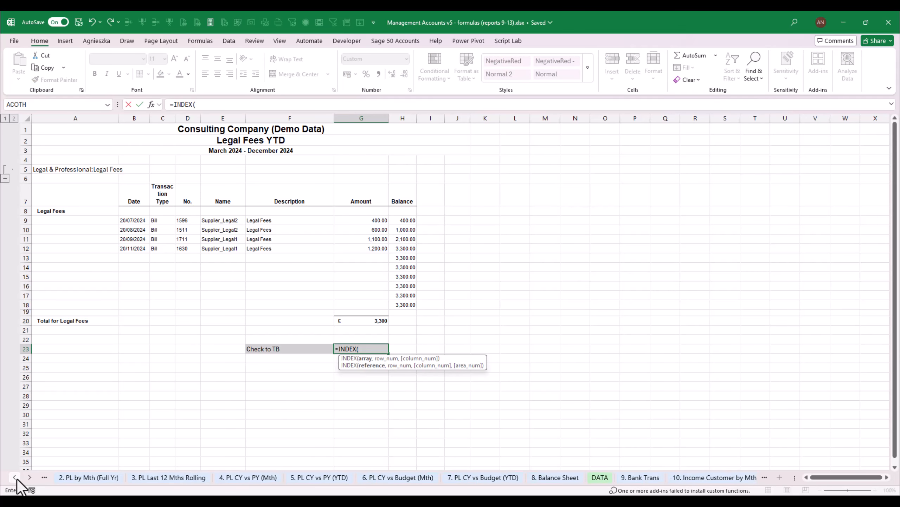
click(16, 478)
click(16, 479)
click(15, 479)
click(91, 477)
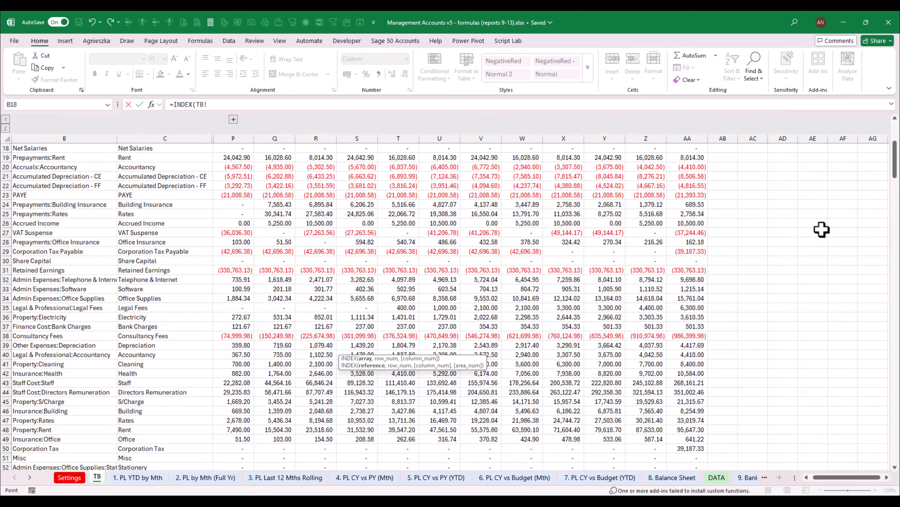
drag(896, 166, 897, 139)
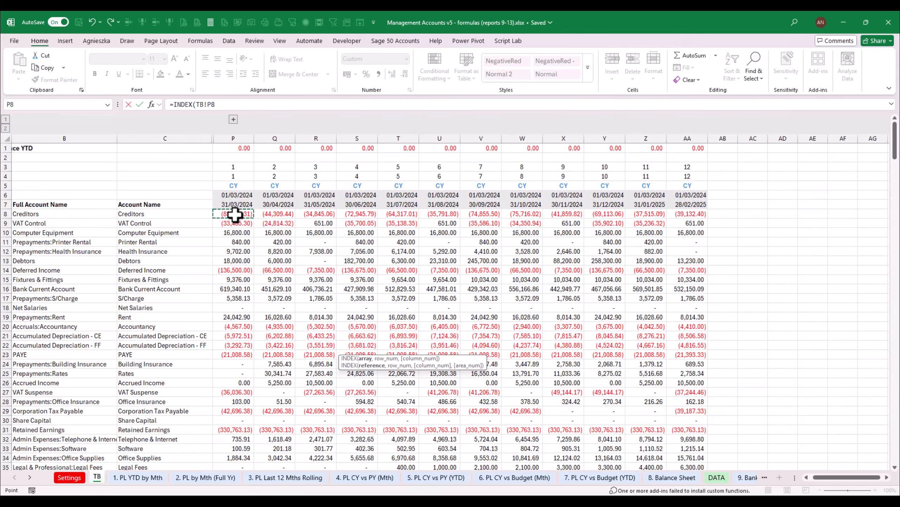
drag(235, 213, 706, 451)
drag(680, 463, 683, 419)
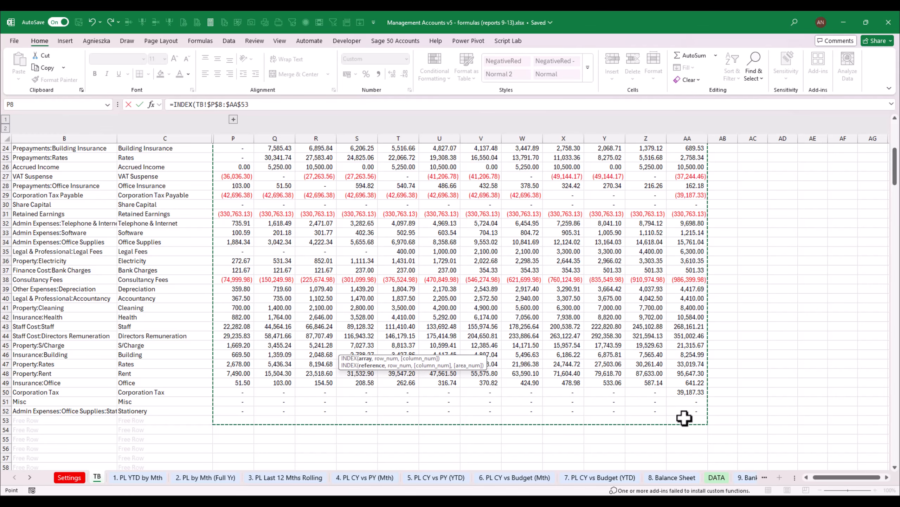
Add a MATCH for the row number to the G23 formula, with '11. Legal Fees YTD'!$A$5 as lookup value
text(,MATCH(*)
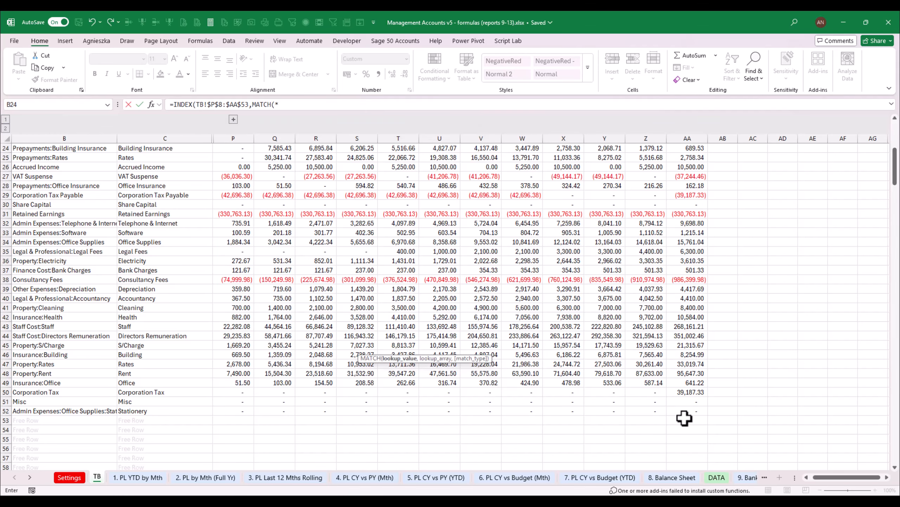
click(748, 477)
click(754, 478)
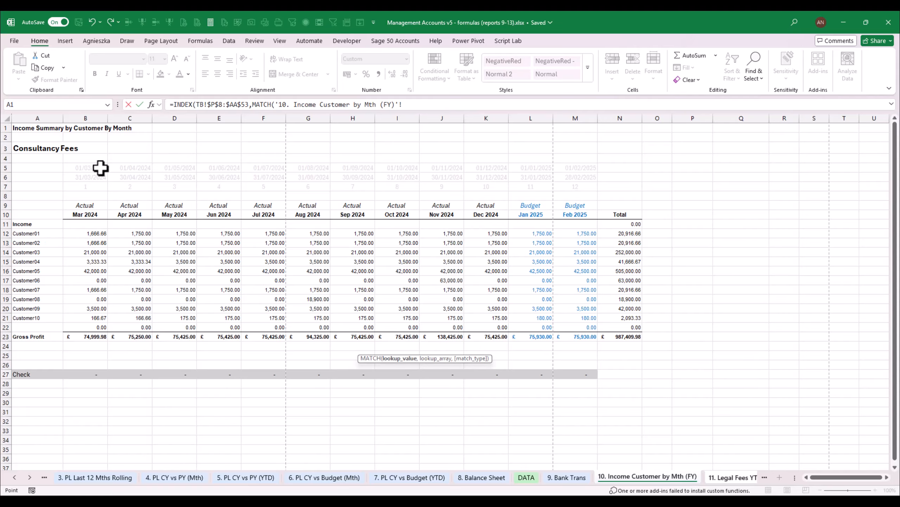
click(755, 478)
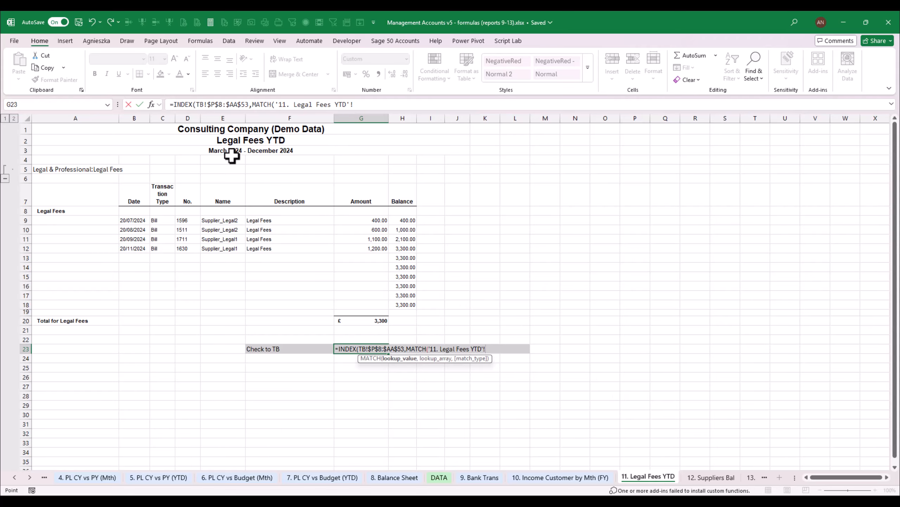
click(53, 169)
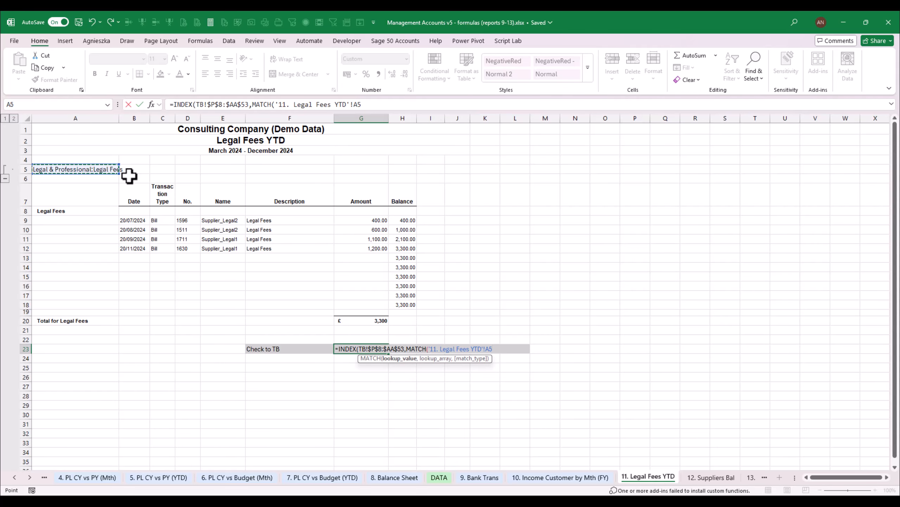
text(,)
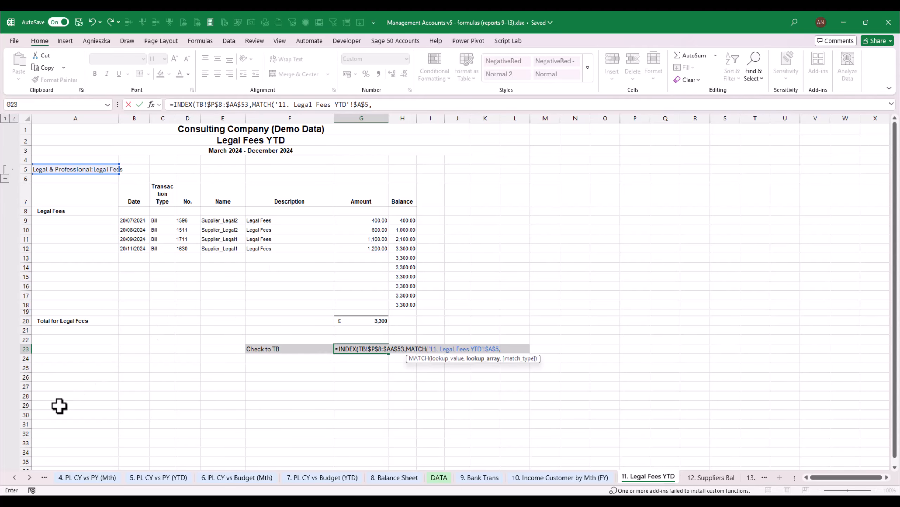
Complete the row MATCH in the G23 formula with the TB account names TB!B8# as lookup array and match type 0
click(14, 478)
click(14, 477)
click(14, 477)
click(14, 478)
click(14, 478)
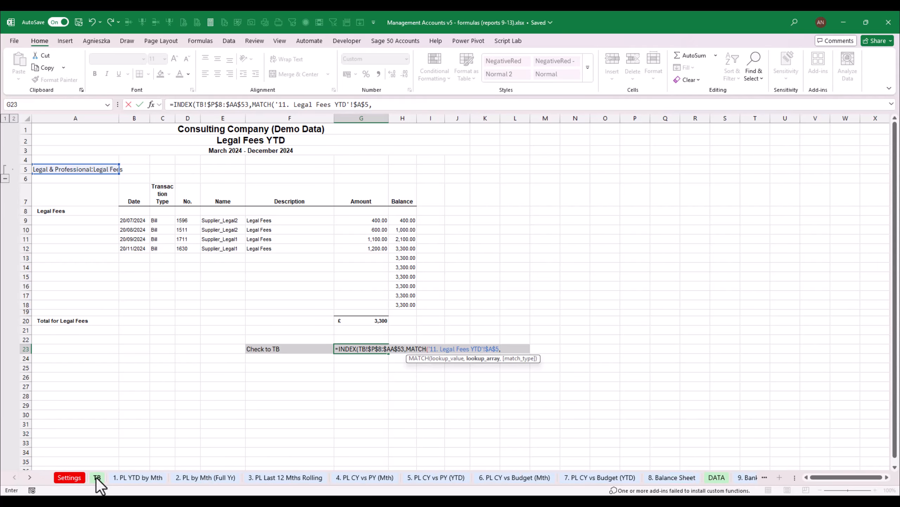
click(102, 478)
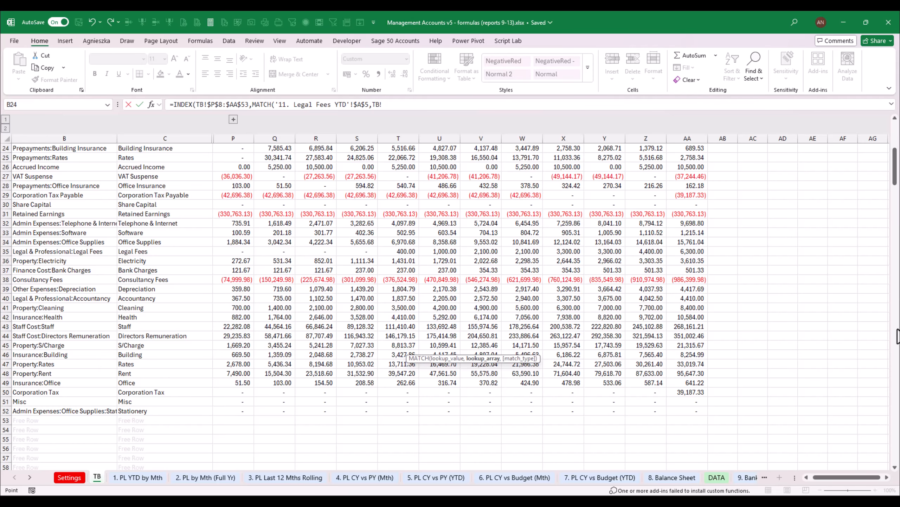
drag(897, 177, 897, 144)
drag(59, 213, 57, 448)
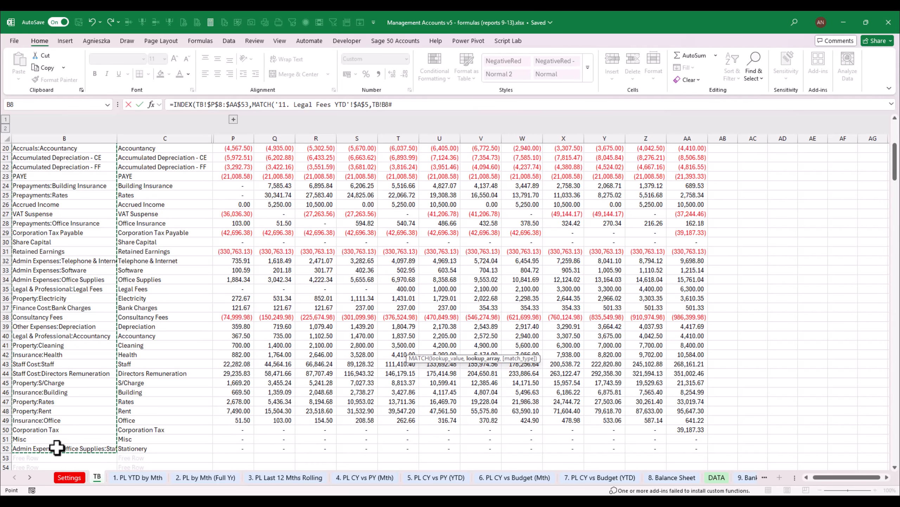
text(,0)
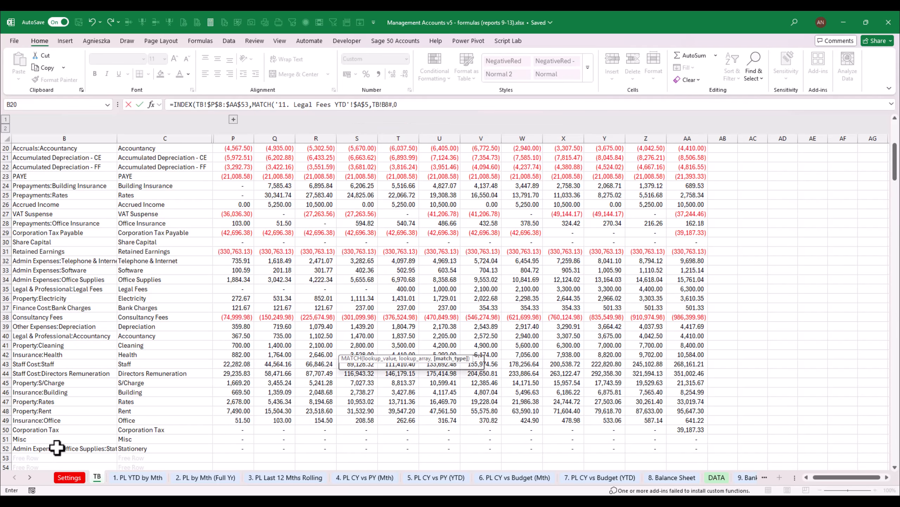
text(),MATCH)
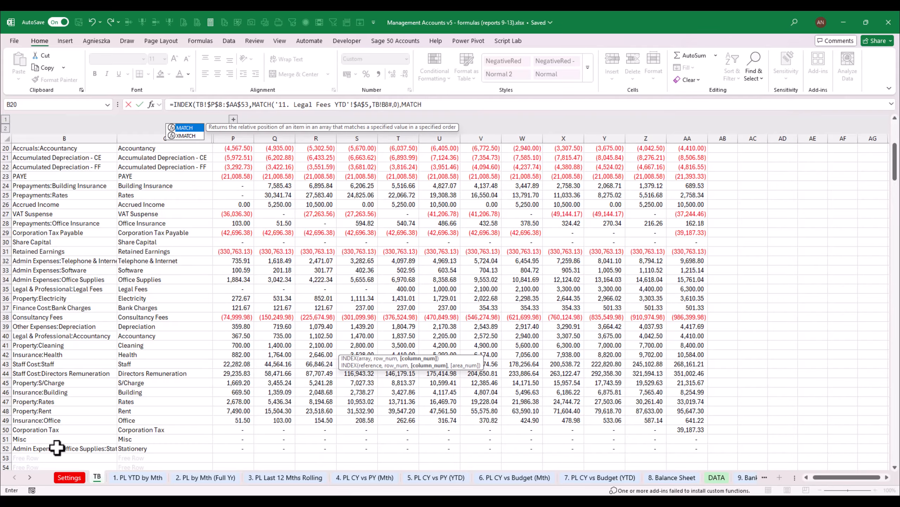
text((CUR)
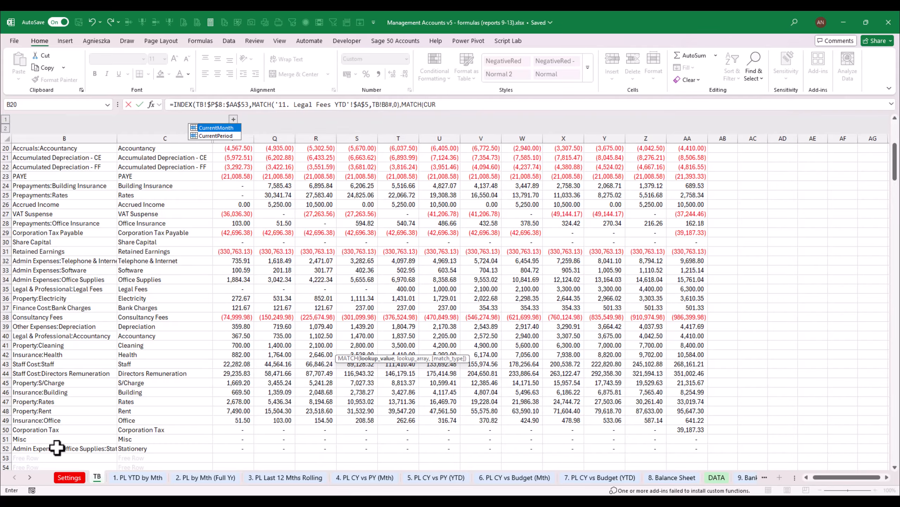
Add a column MATCH of CurrentPeriod against the absolute range TB!$P$4:$AA$4 with match type 0, and finish the INDEX formula
key(Down)
key(Tab)
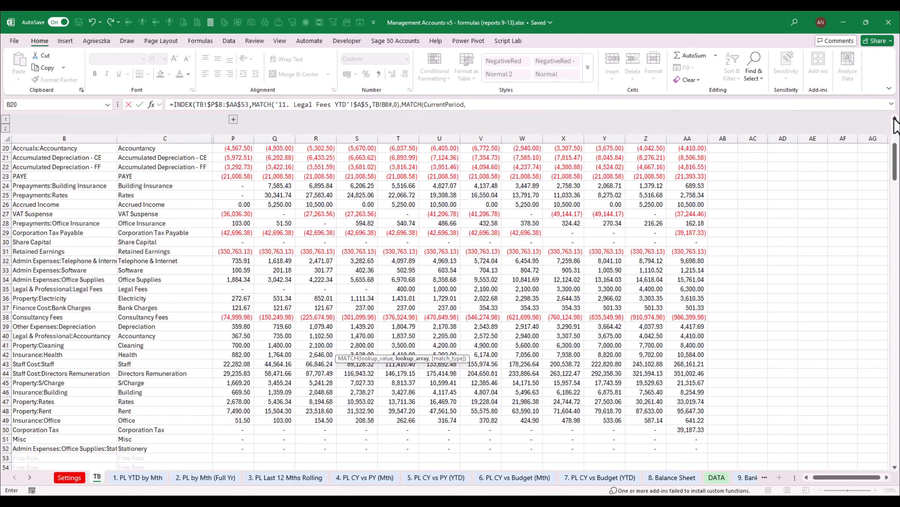
scroll(895, 124, up, 6)
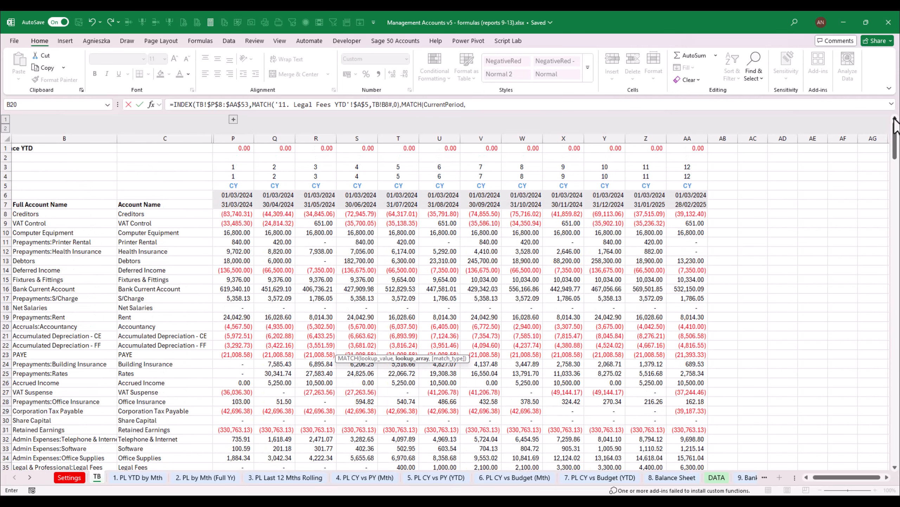
drag(230, 177, 678, 176)
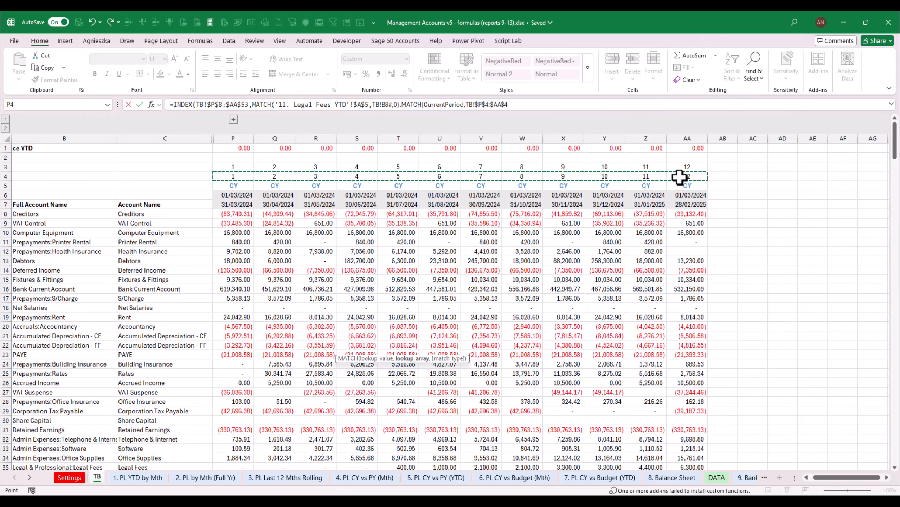
text(.0)))
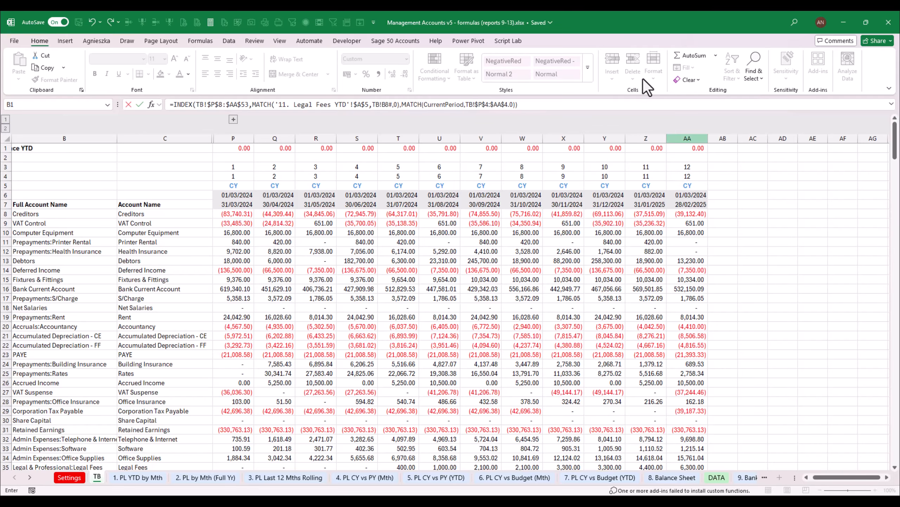
click(510, 105)
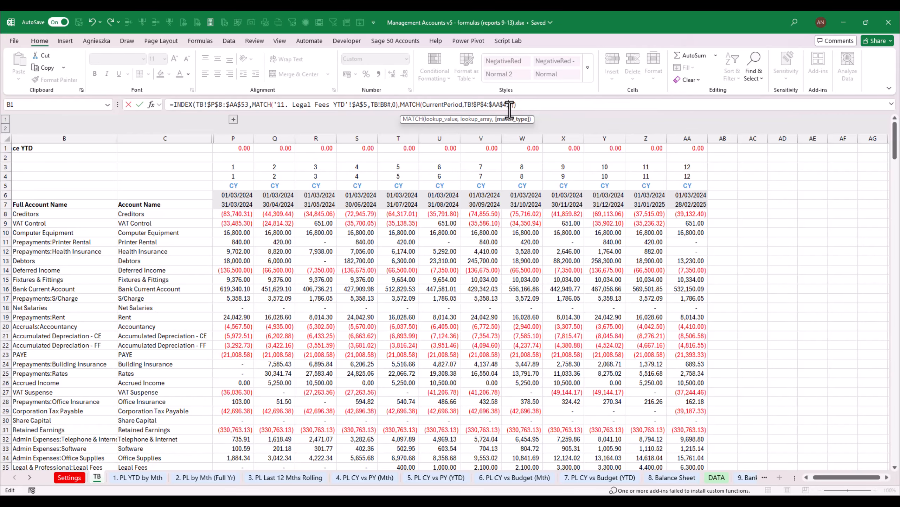
key(Return)
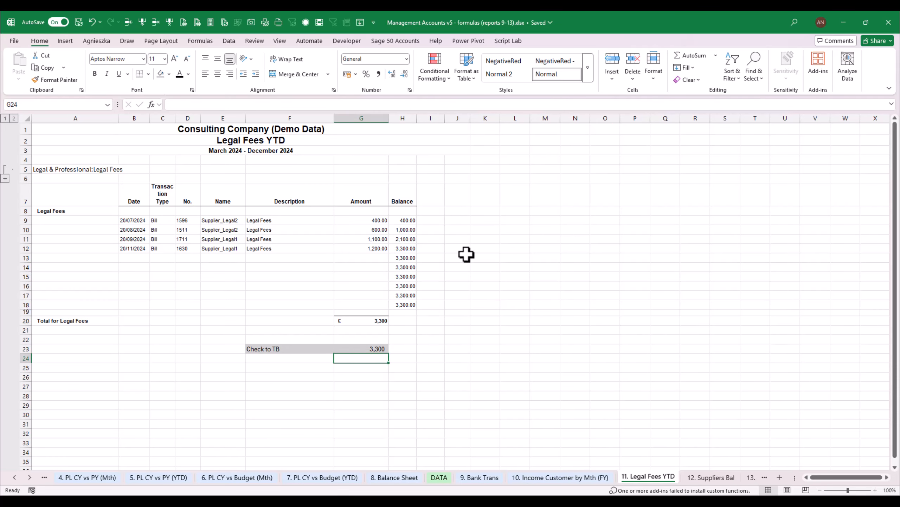
Subtract the Legal Fees total in G20 from the INDEX result in the G23 check formula
double_click(368, 348)
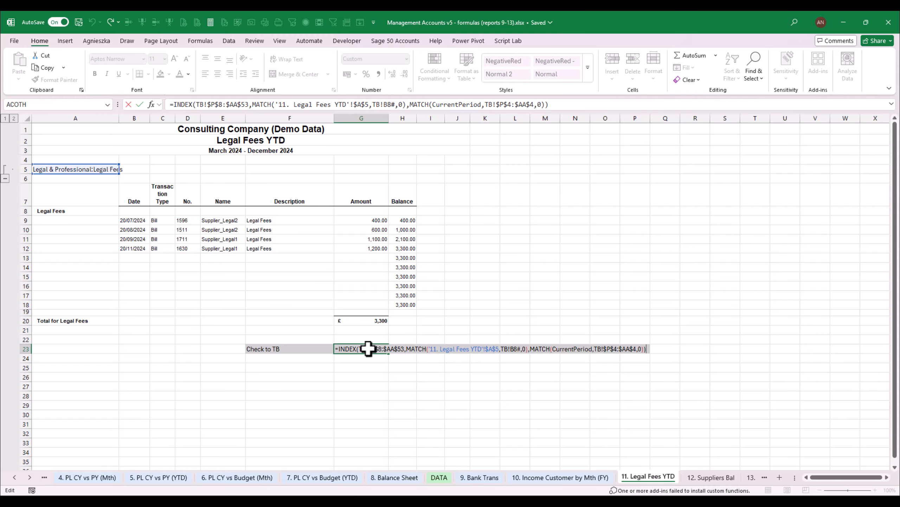
text(-)
click(377, 314)
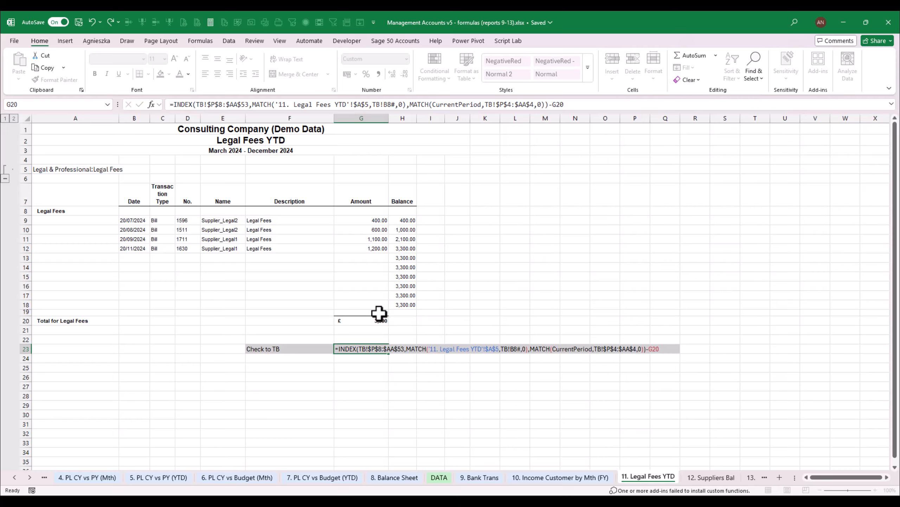
key(ctrl+Return)
click(429, 376)
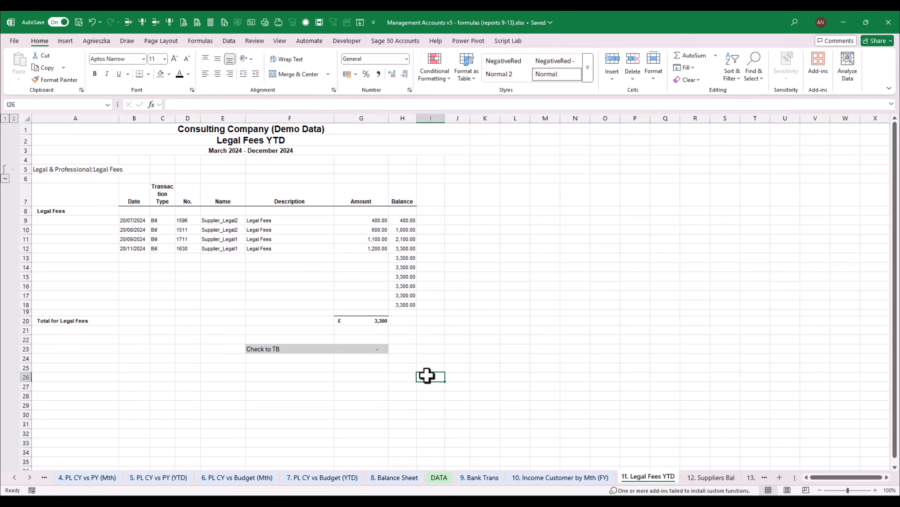